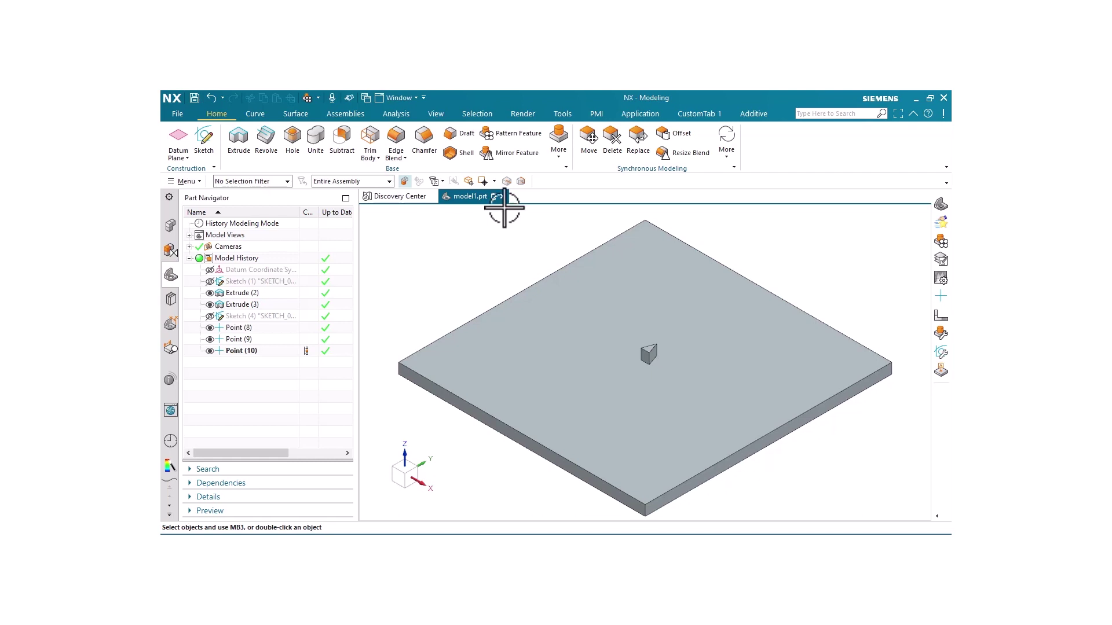
Start a linear Pattern Feature of the small triangular extrude, with Direction 1 along the plate's back edge parallel to X
{"action": "left_click", "coordinate": [510, 134]}
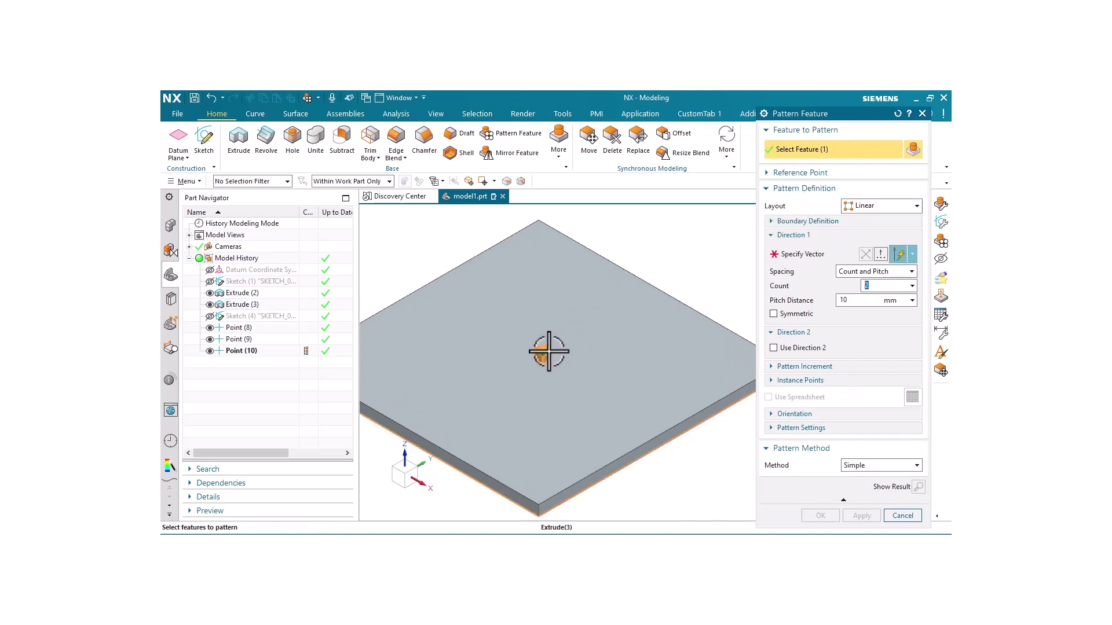
{"action": "left_click", "coordinate": [548, 352]}
{"action": "left_click", "coordinate": [801, 253]}
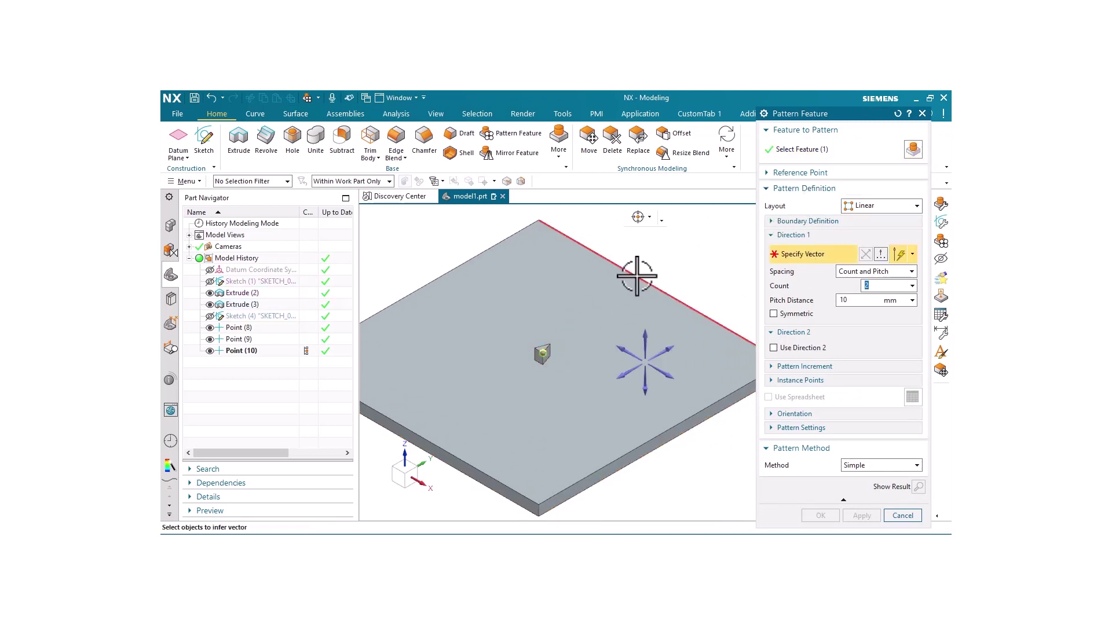
{"action": "left_click", "coordinate": [637, 278]}
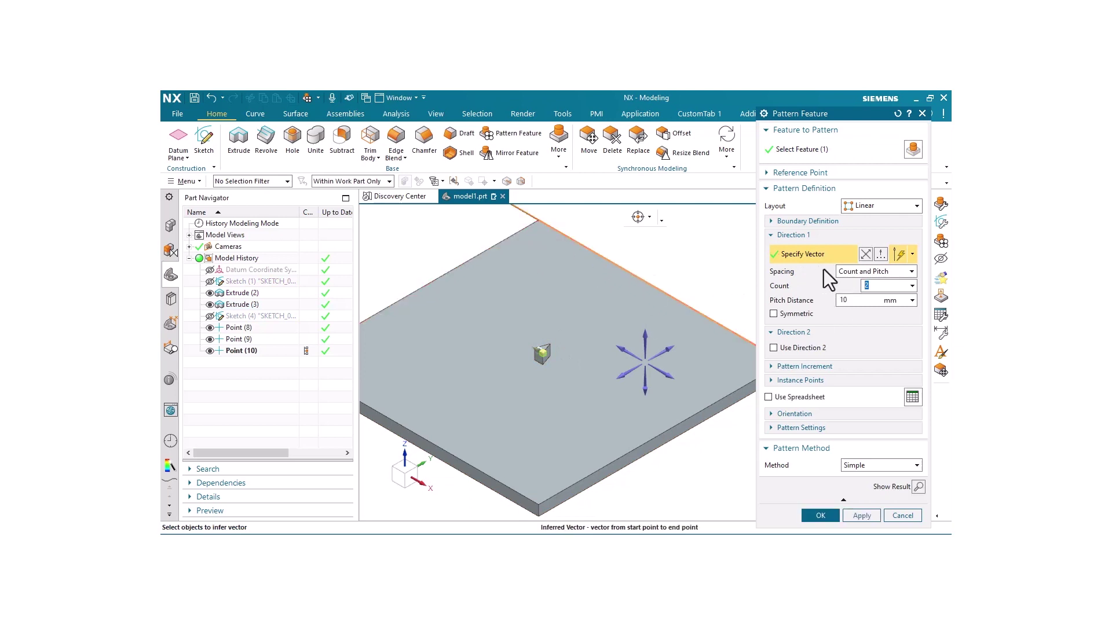
Try the List and Points spacing options for Direction 1 and return to Count and Pitch
{"action": "left_click", "coordinate": [874, 272]}
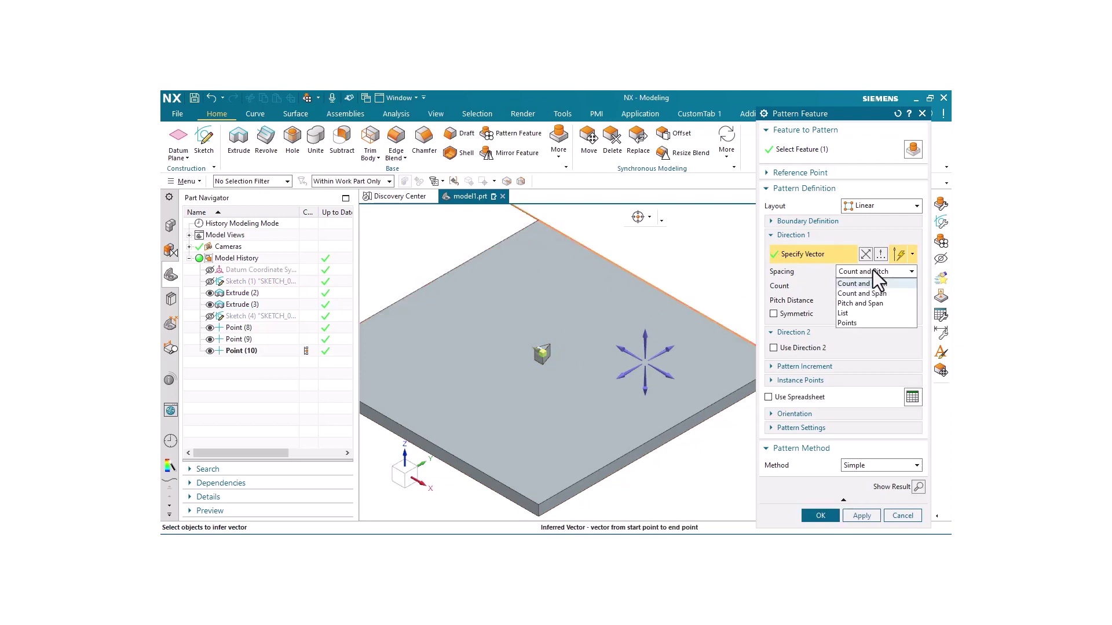
{"action": "left_click", "coordinate": [865, 314]}
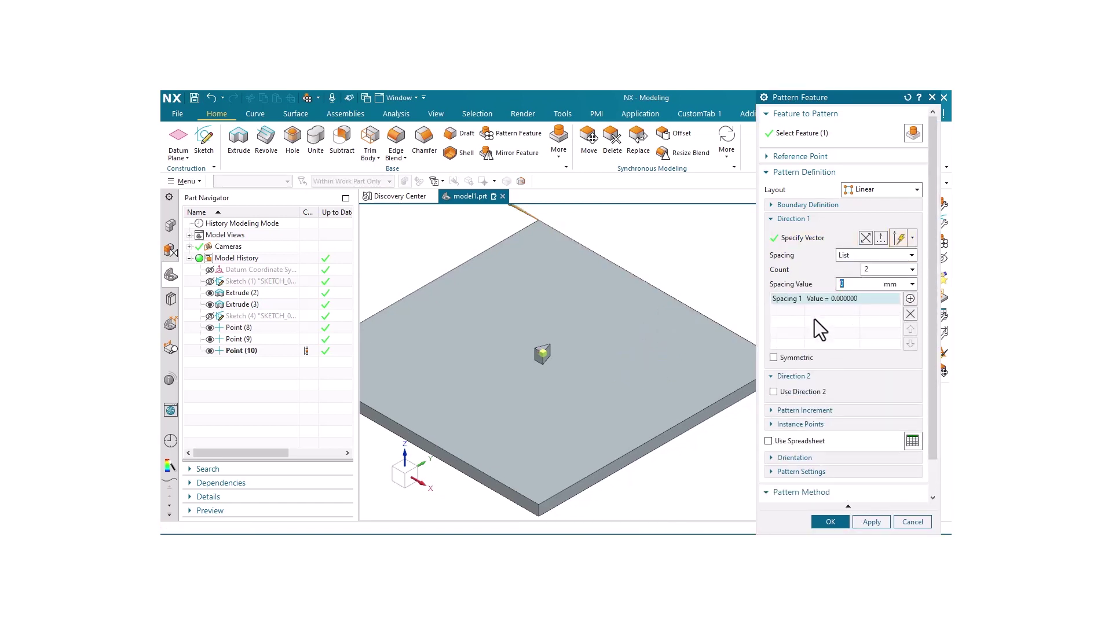
{"action": "left_click", "coordinate": [862, 255]}
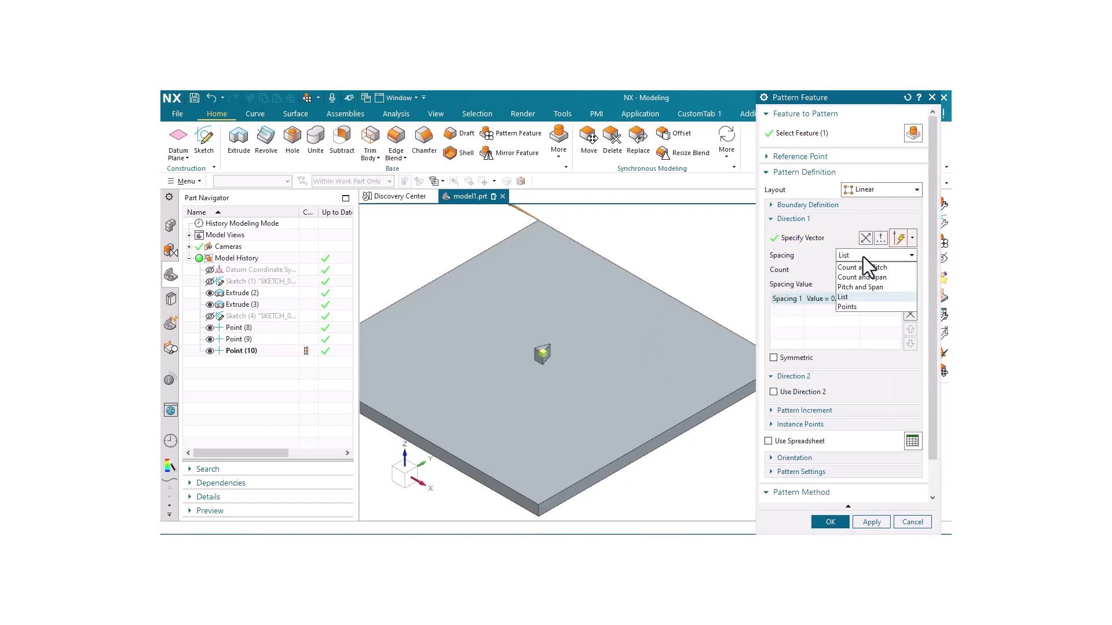
{"action": "left_click", "coordinate": [865, 306]}
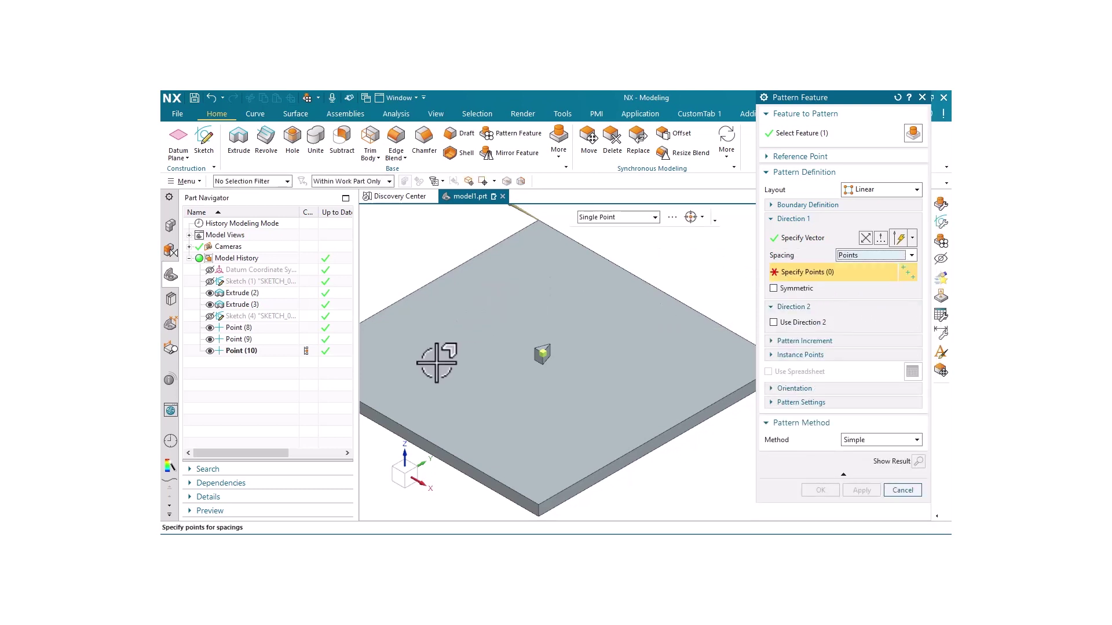
{"action": "left_click", "coordinate": [861, 256]}
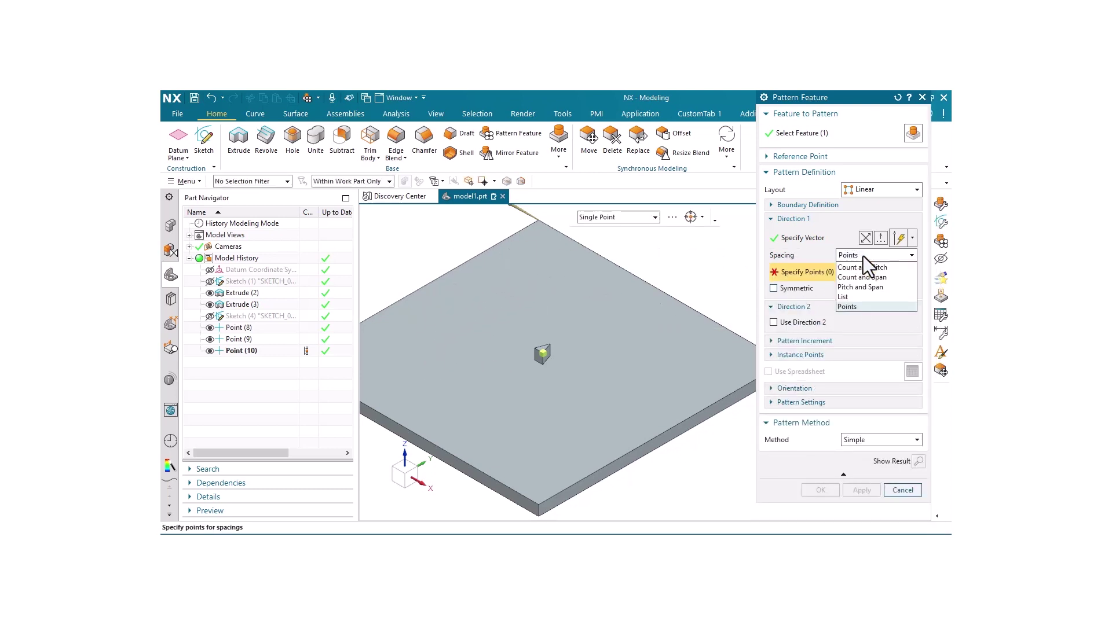
{"action": "left_click", "coordinate": [874, 267]}
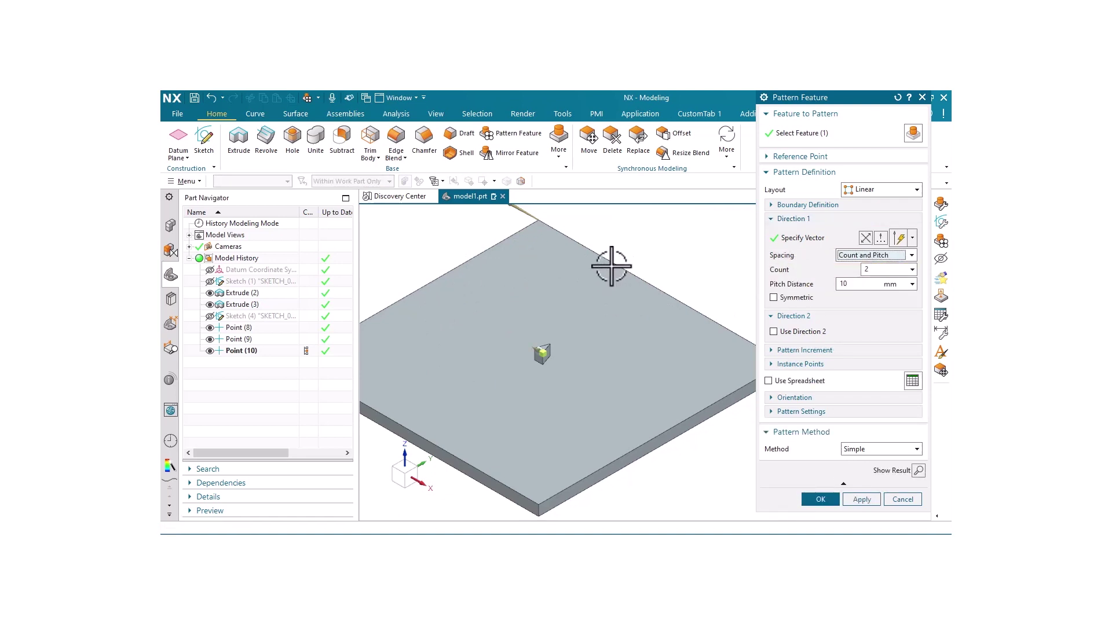
Set the Direction 1 count to 4 and pitch distance to 50 mm, and preview the result temporarily
{"action": "left_click", "coordinate": [875, 270]}
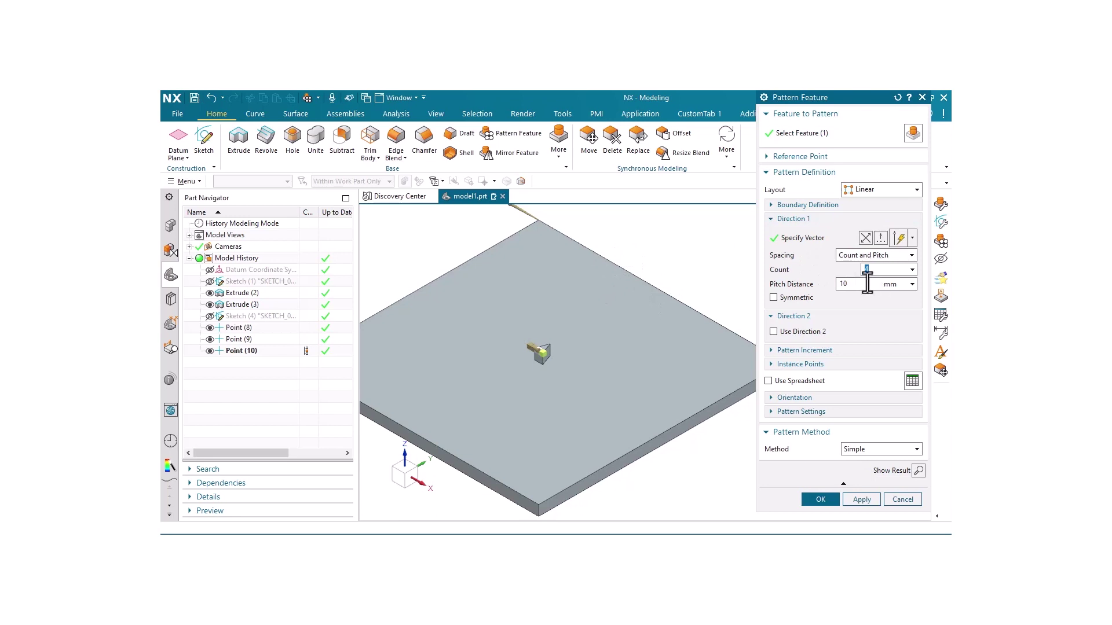
{"action": "key", "text": "Tab"}
{"action": "type", "text": "50"}
{"action": "key", "text": "Return"}
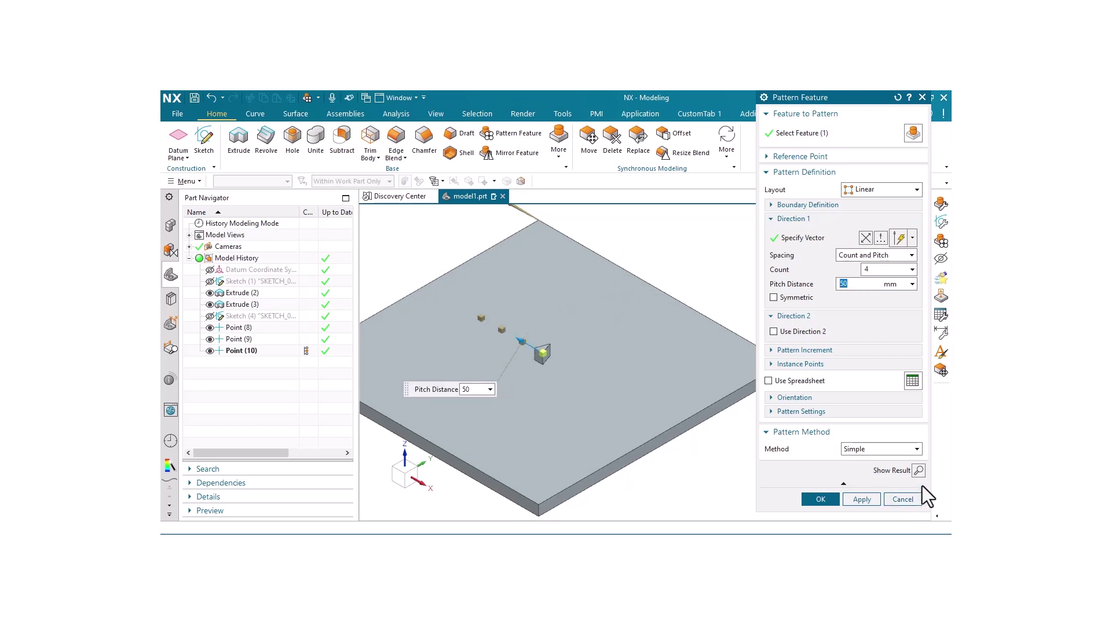
{"action": "left_click", "coordinate": [921, 470]}
{"action": "left_click", "coordinate": [918, 471]}
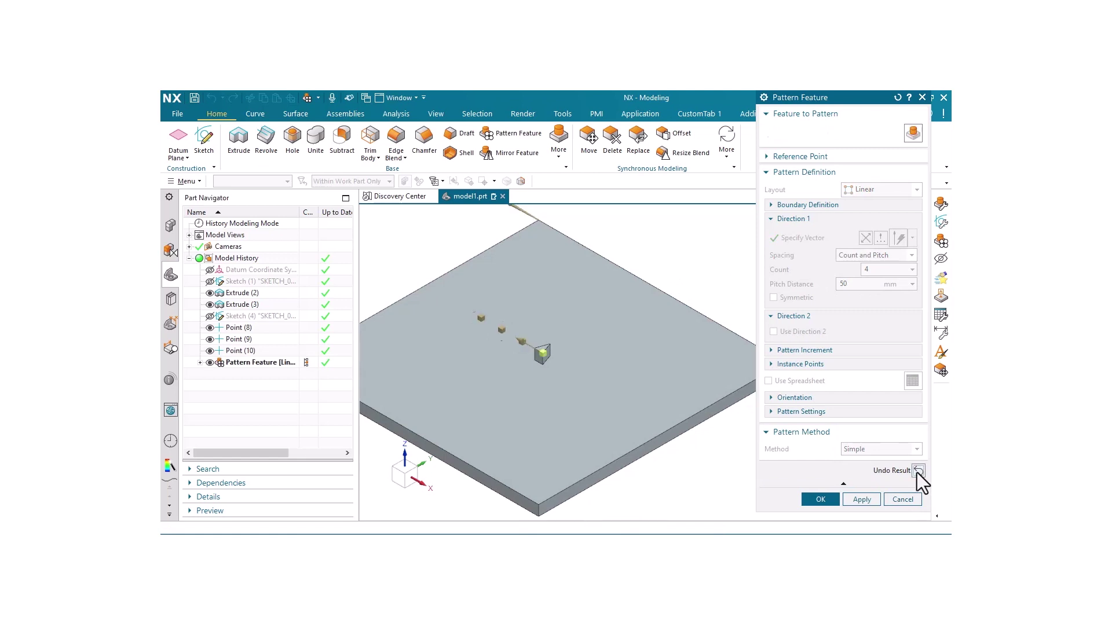
Switch the Direction 1 spacing to Count and Span and set the span distance to 200 mm
{"action": "left_click", "coordinate": [899, 256]}
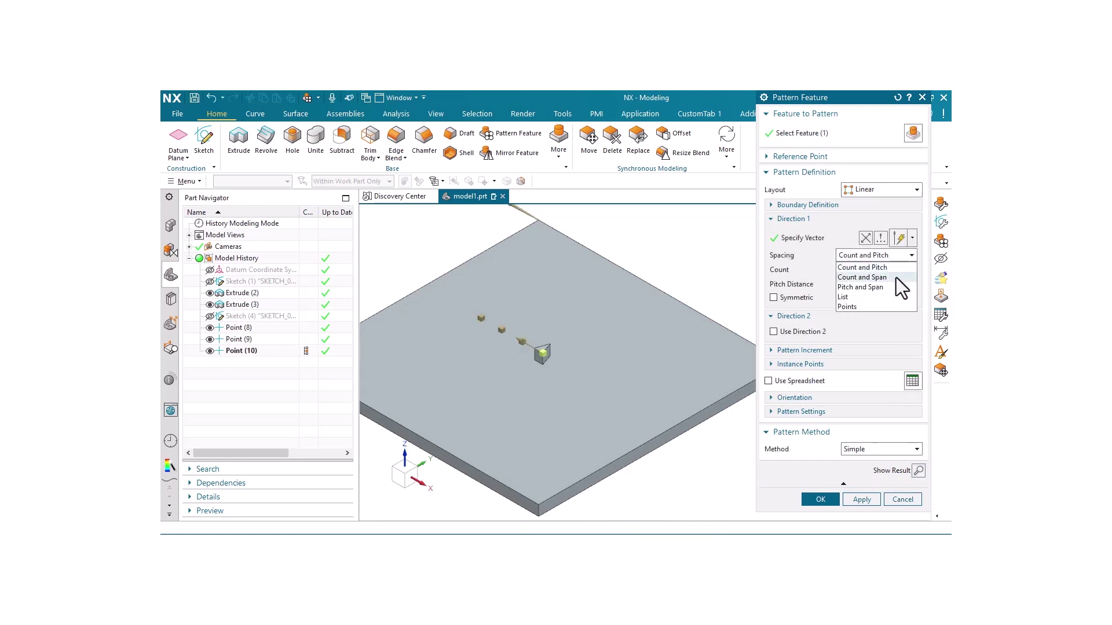
{"action": "left_click", "coordinate": [863, 278]}
{"action": "left_click", "coordinate": [846, 283]}
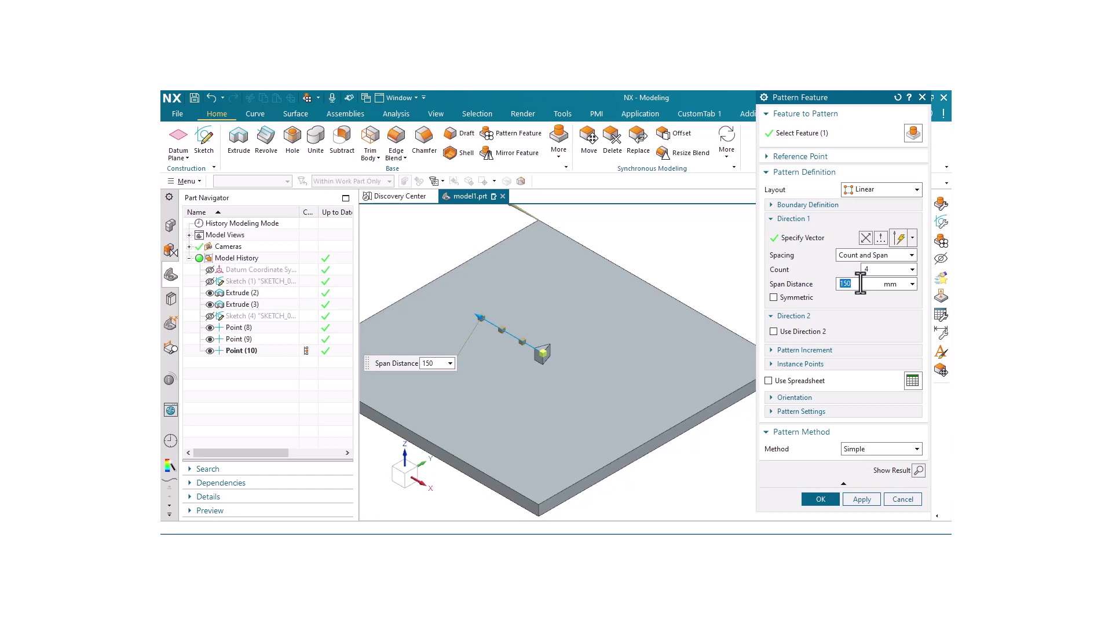
{"action": "key", "text": "Return"}
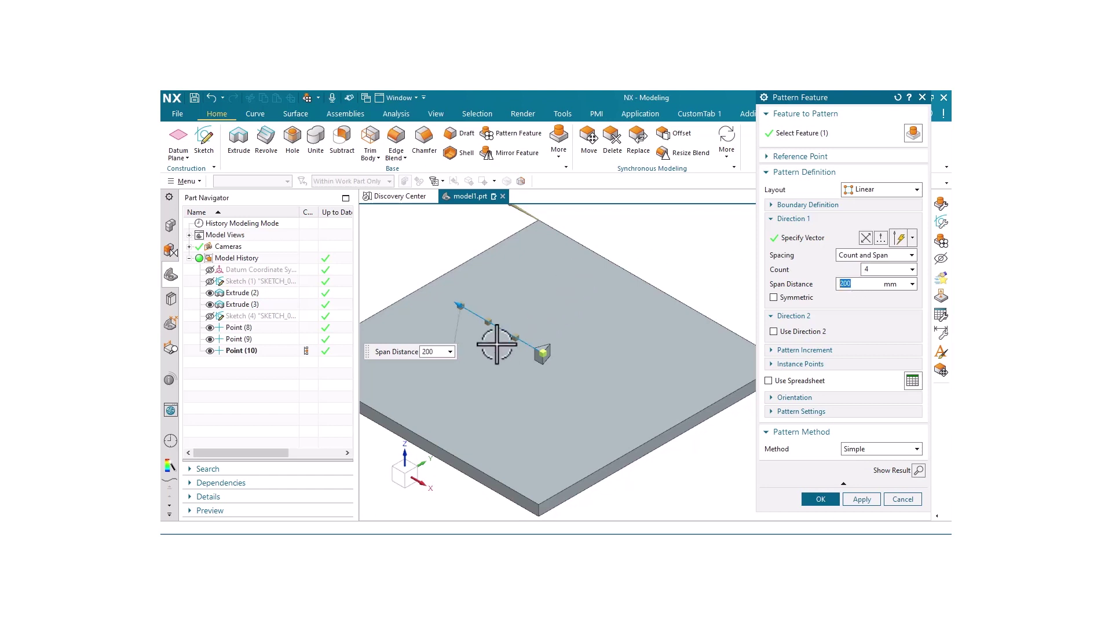
Switch the Direction 1 spacing to Pitch and Span and set the pitch distance to 40 mm
{"action": "left_click", "coordinate": [891, 258]}
{"action": "left_click", "coordinate": [894, 287]}
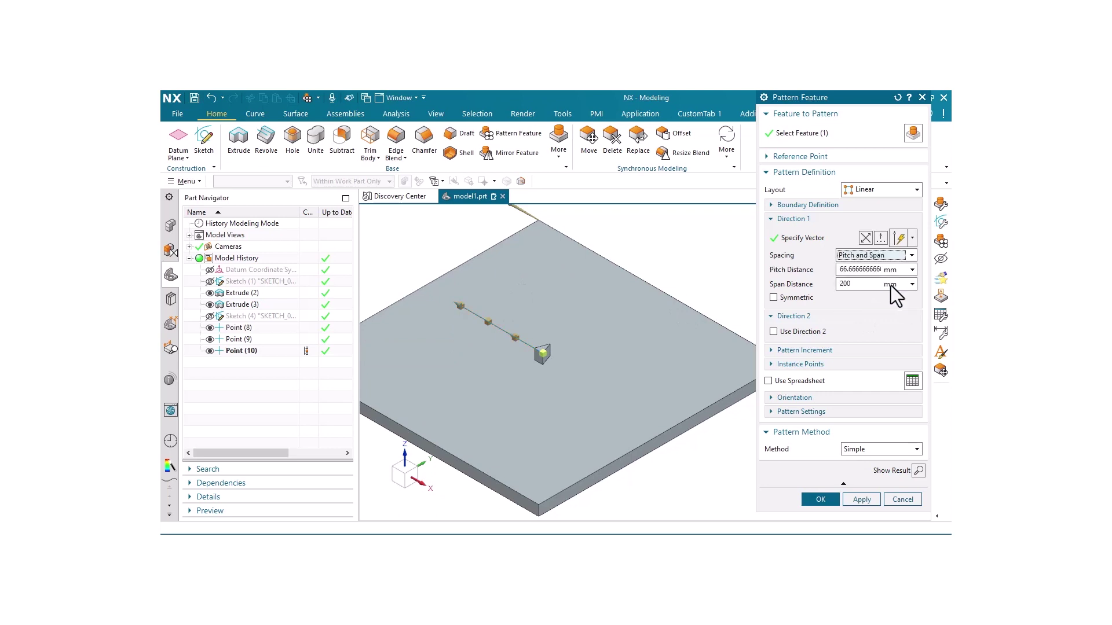
{"action": "left_click", "coordinate": [856, 271]}
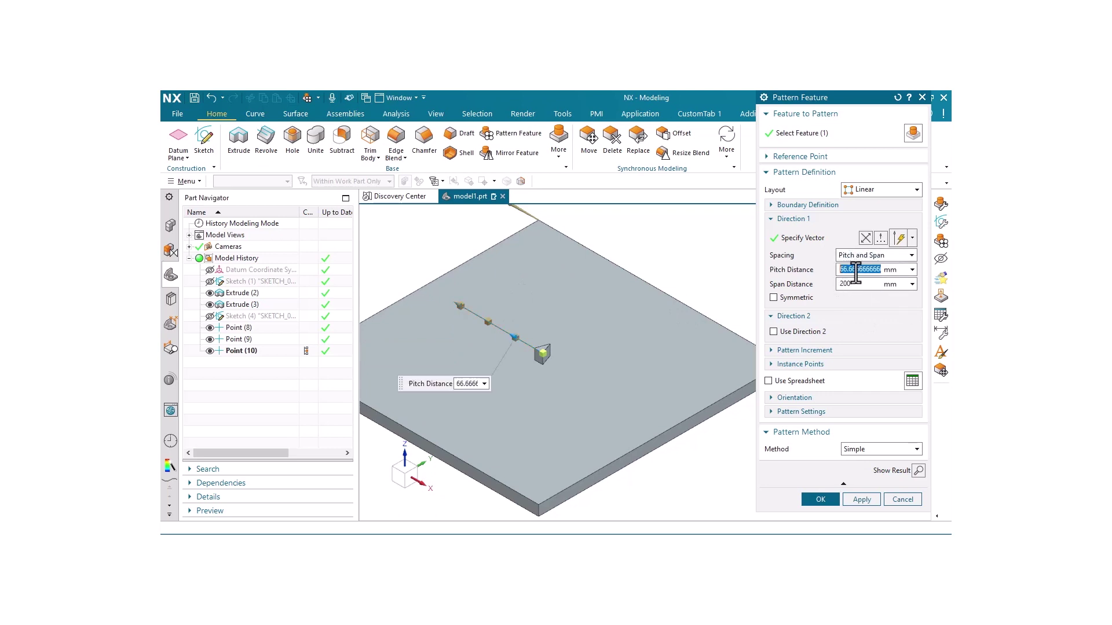
{"action": "type", "text": "40"}
{"action": "key", "text": "Return"}
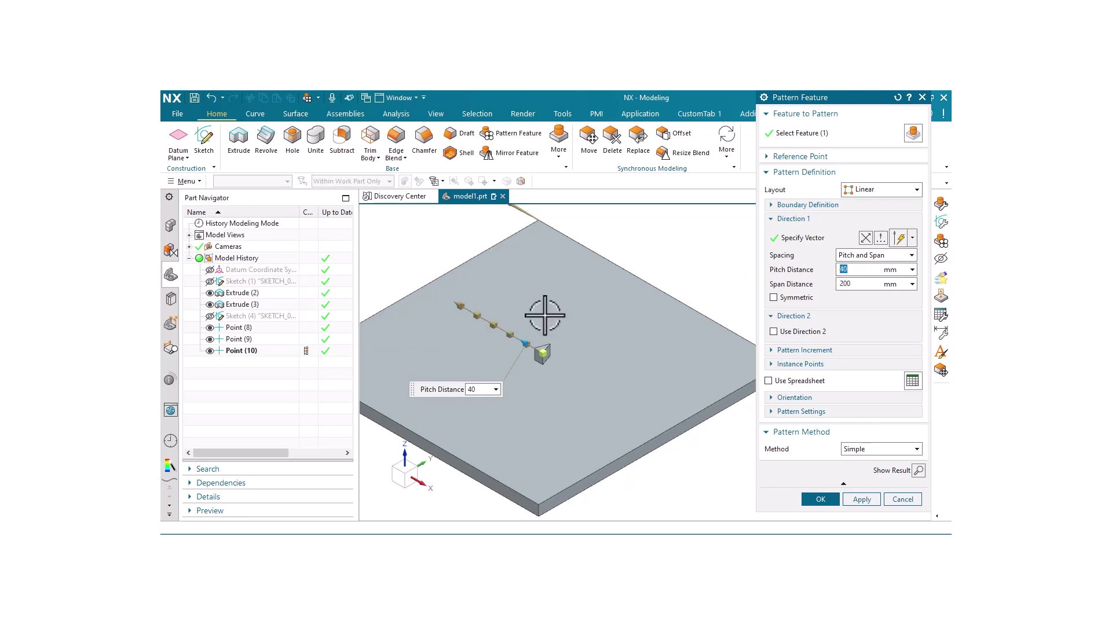
Switch the Direction 1 spacing to List and enter two spacing values, 50 mm and 25 mm
{"action": "left_click", "coordinate": [864, 258]}
{"action": "left_click", "coordinate": [870, 296]}
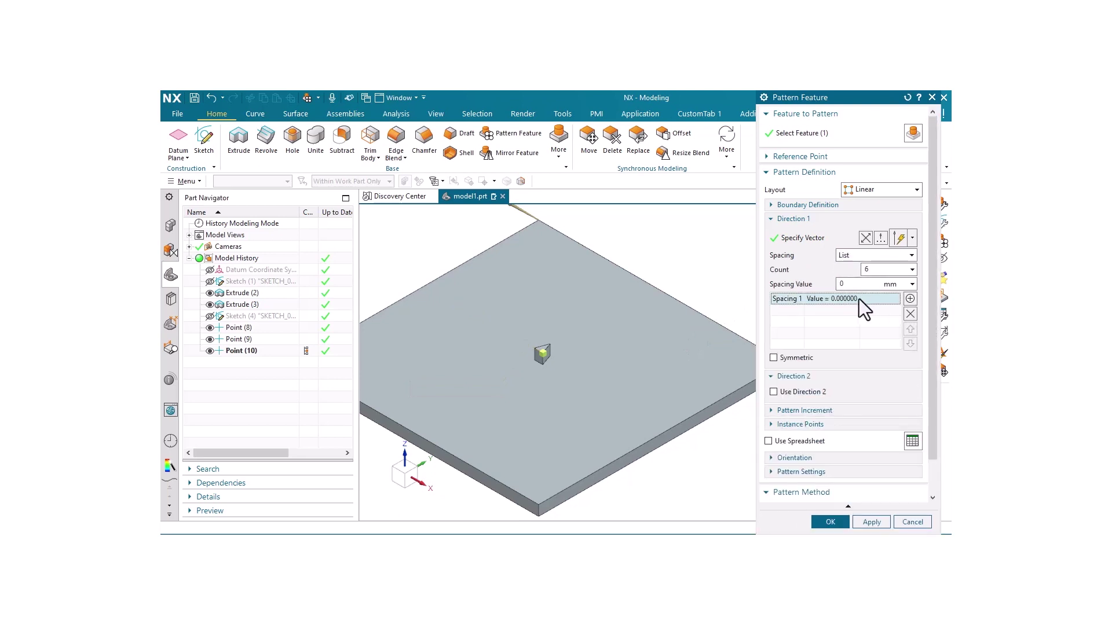
{"action": "left_click", "coordinate": [857, 284]}
{"action": "type", "text": "50"}
{"action": "key", "text": "Return"}
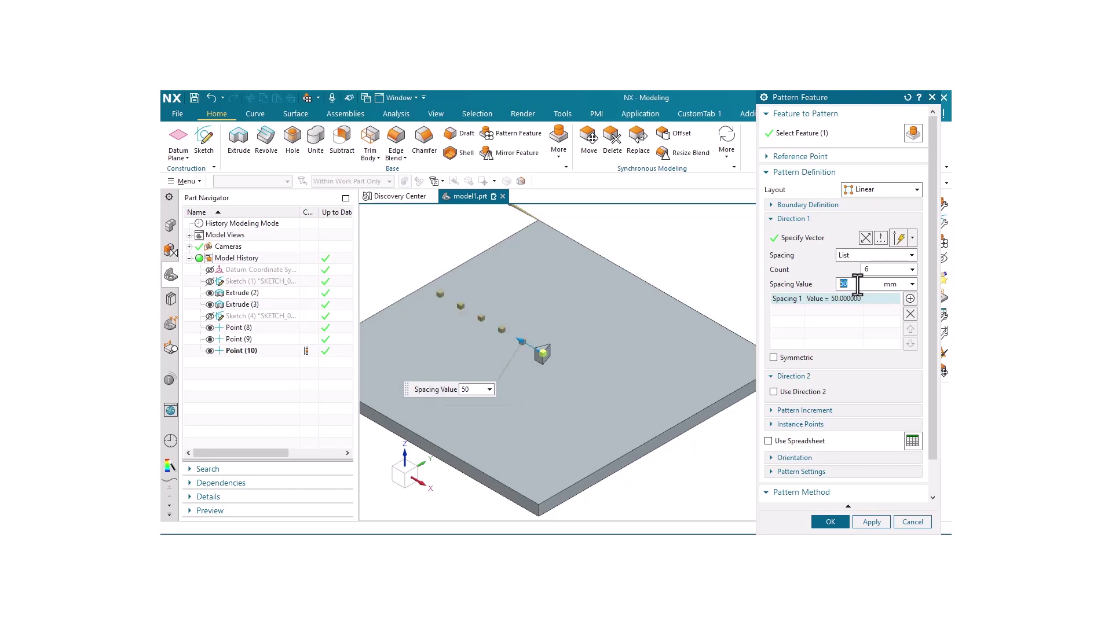
{"action": "left_click", "coordinate": [910, 299]}
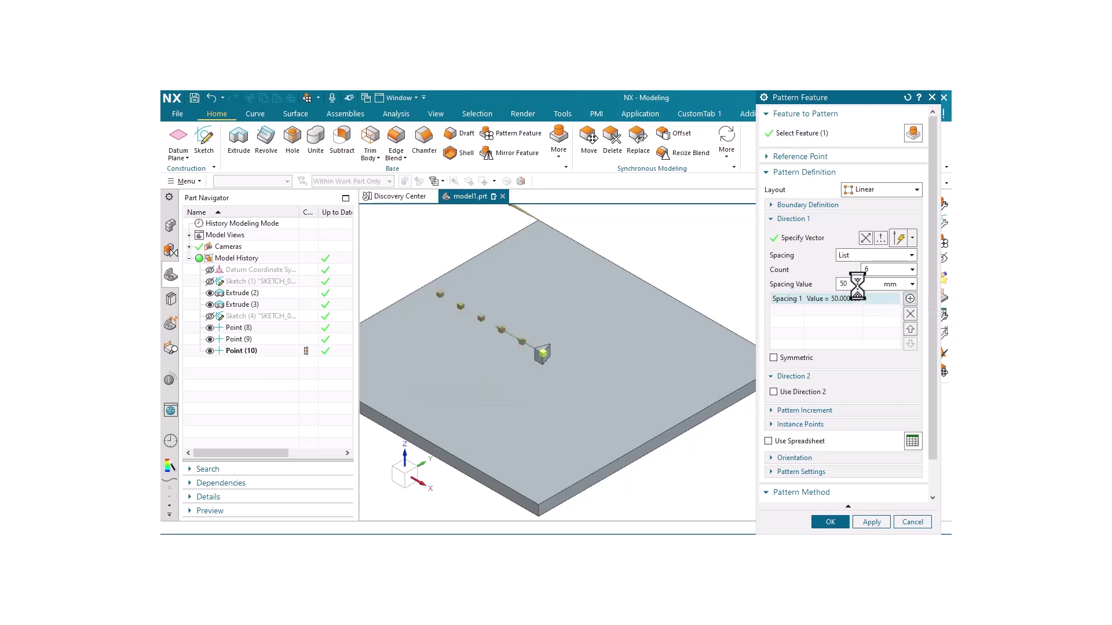
{"action": "type", "text": "25"}
{"action": "key", "text": "Return"}
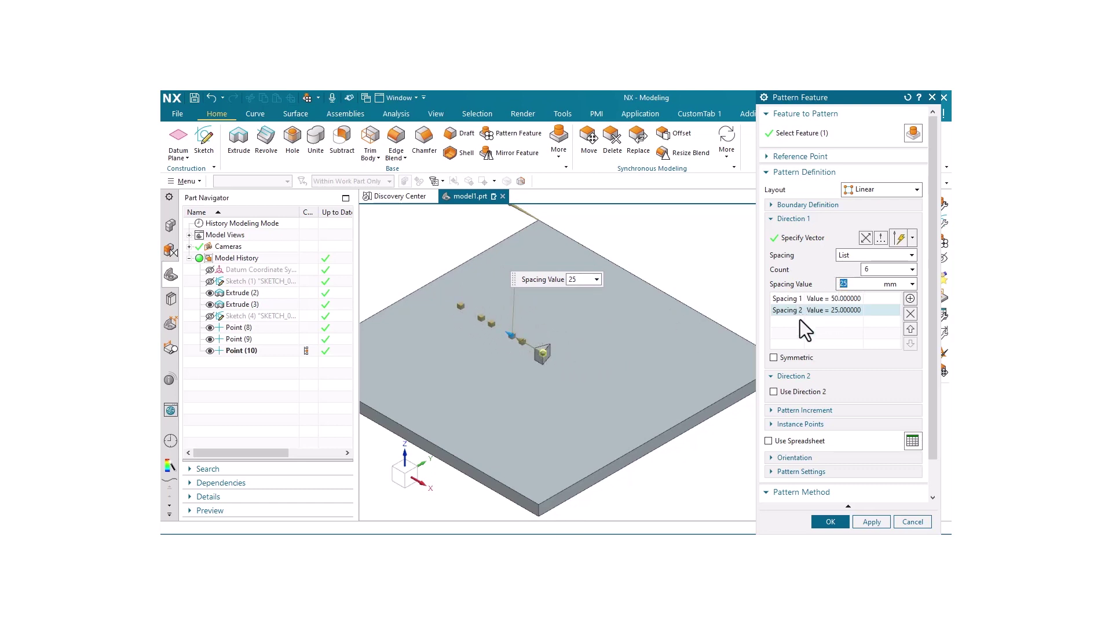
Switch the Direction 1 spacing to Points and specify Point (8), Point (9) and Point (10)
{"action": "left_click", "coordinate": [884, 258]}
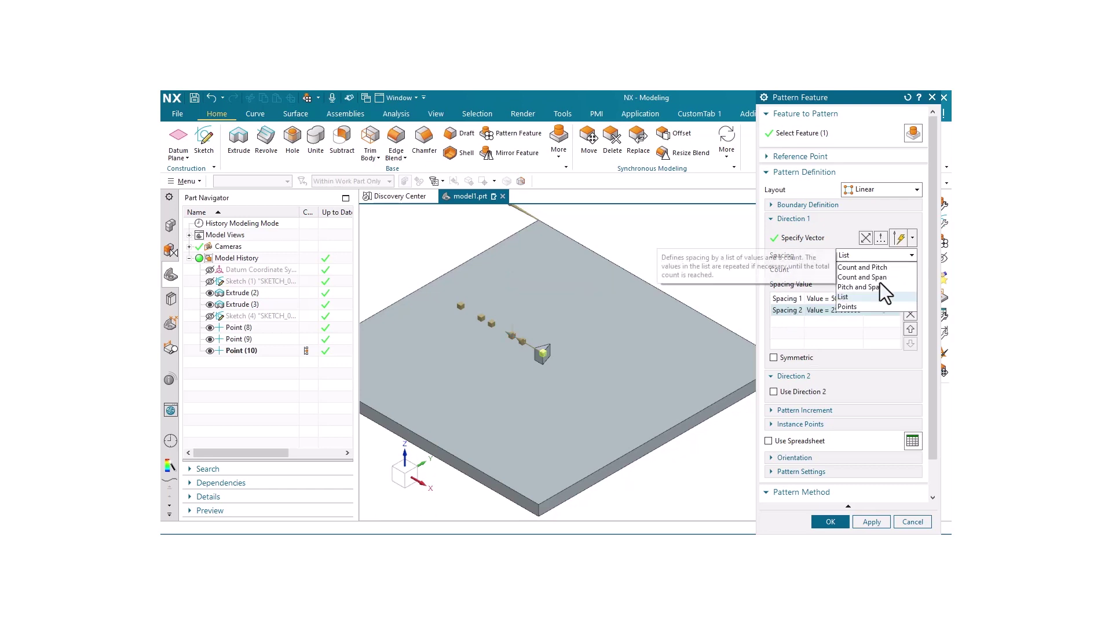
{"action": "left_click", "coordinate": [869, 307]}
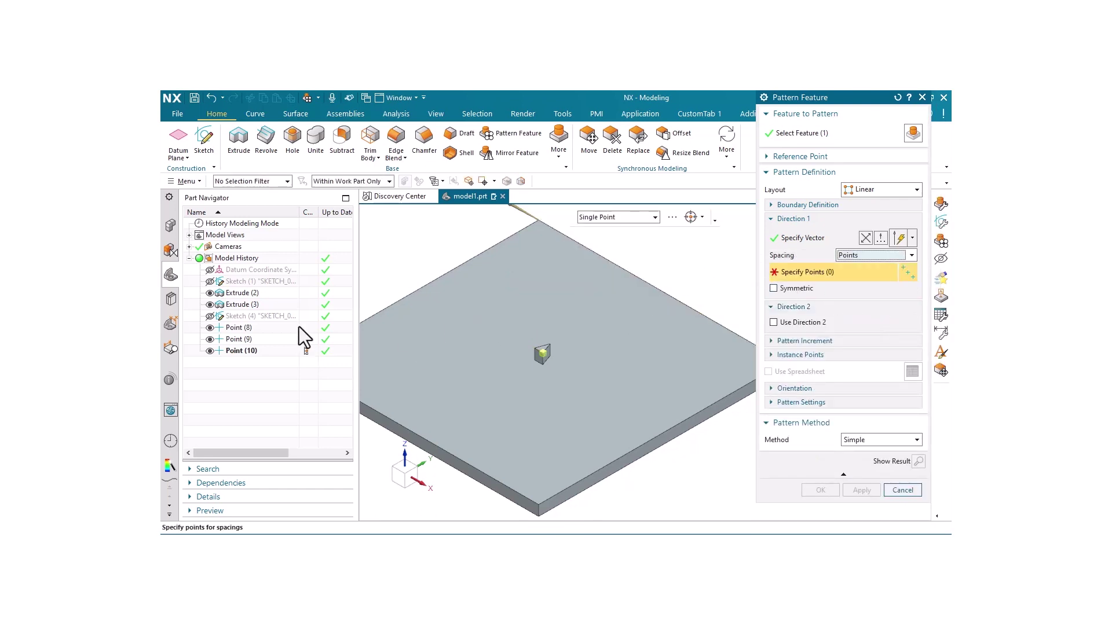
{"action": "left_click", "coordinate": [249, 329]}
{"action": "left_click", "coordinate": [246, 342]}
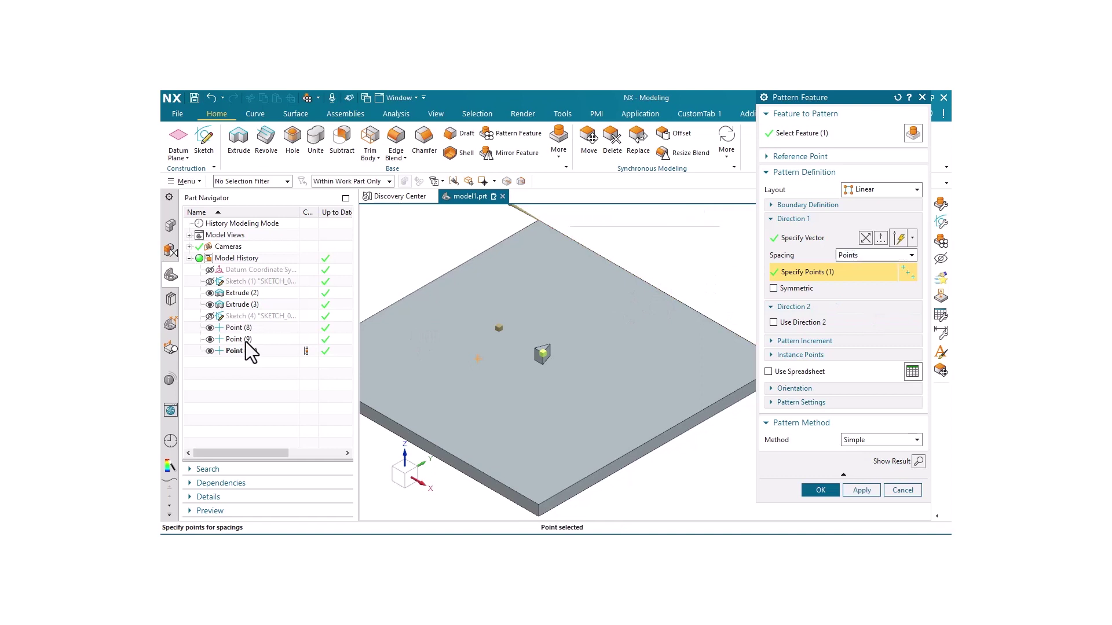
{"action": "left_click", "coordinate": [245, 353]}
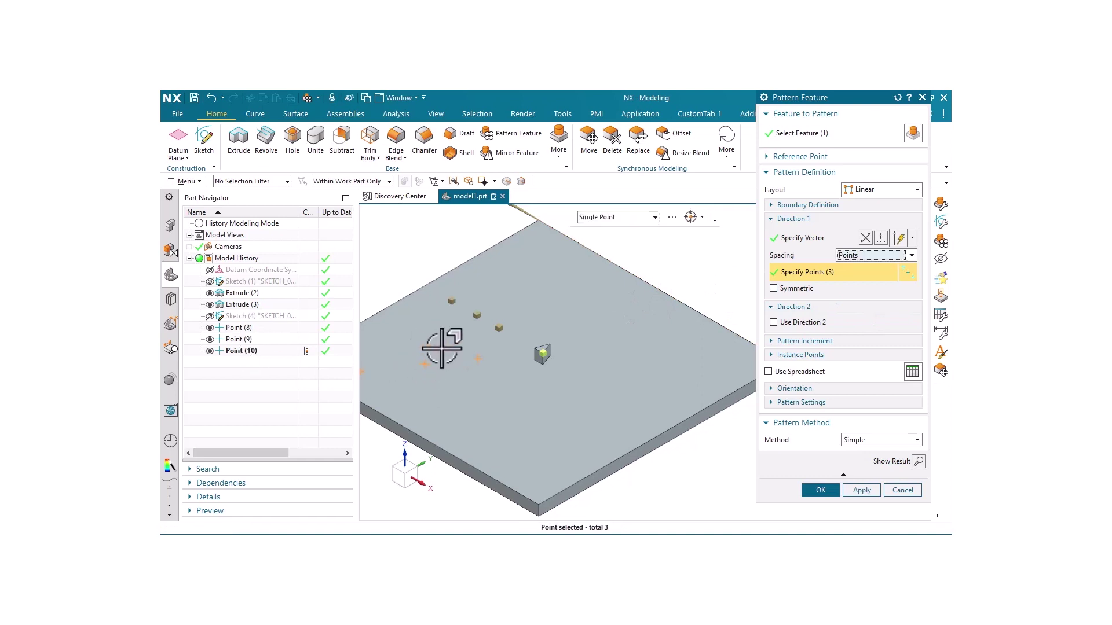
Redefine Direction 1 along the plate's side edge parallel to Y, and try its Symmetric option on and off
{"action": "middle_click_drag", "start_coordinate": [463, 350], "coordinate": [554, 353], "text": "shift"}
{"action": "left_click", "coordinate": [412, 464]}
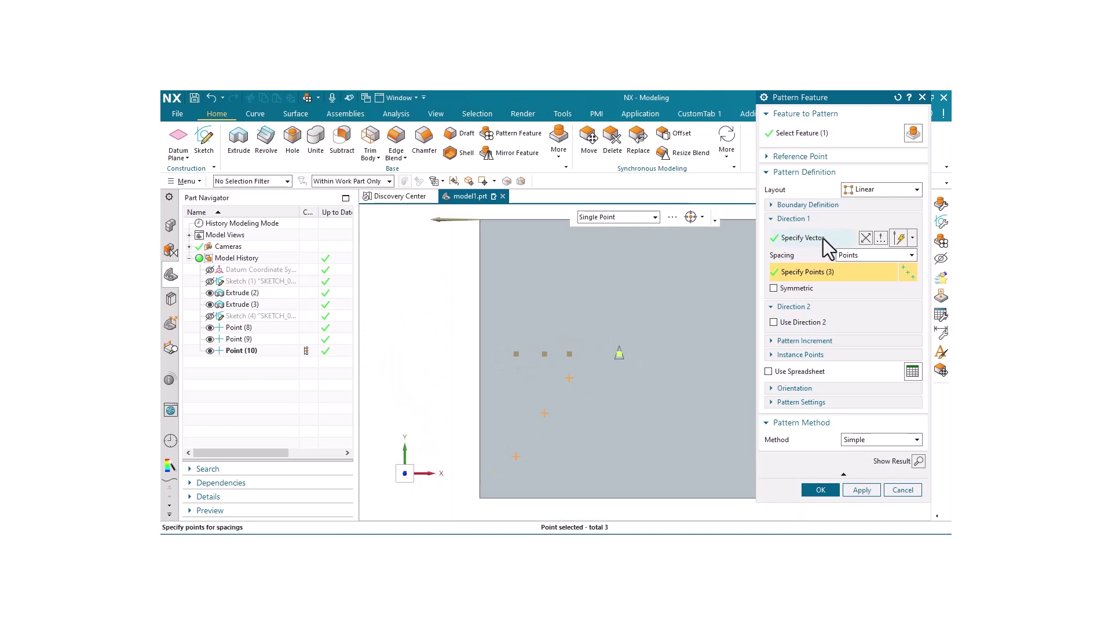
{"action": "left_click", "coordinate": [805, 238]}
{"action": "left_click", "coordinate": [480, 301]}
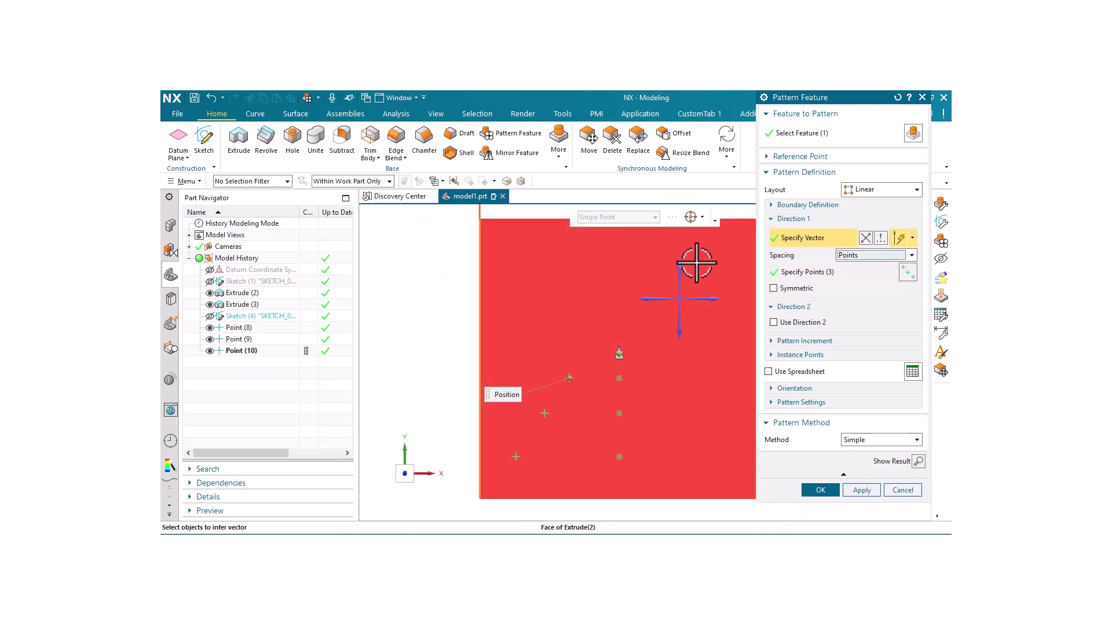
{"action": "left_click", "coordinate": [775, 289]}
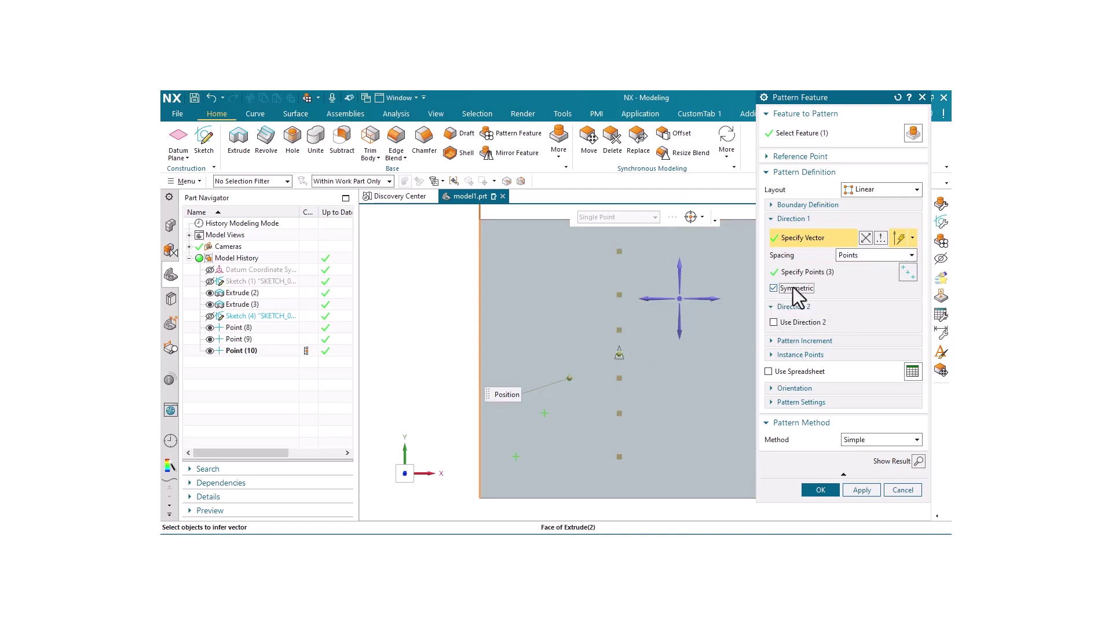
{"action": "left_click", "coordinate": [775, 289]}
Add Direction 2 along the plate's edge parallel to X with a 50 mm pitch distance, and make both directions symmetric
{"action": "left_click", "coordinate": [775, 323]}
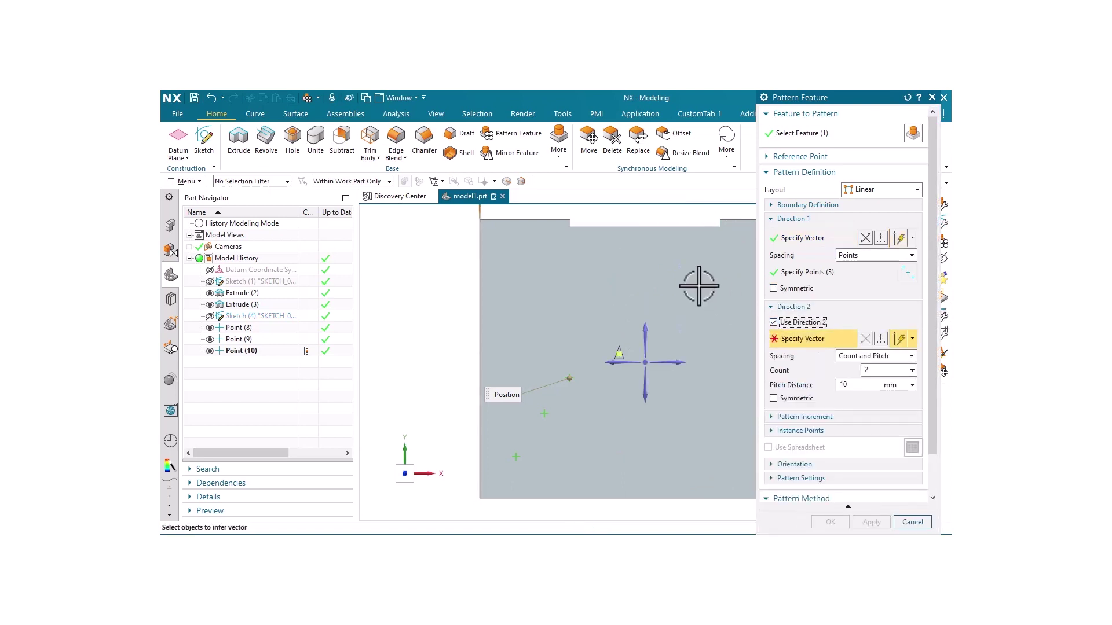
{"action": "left_click", "coordinate": [537, 224]}
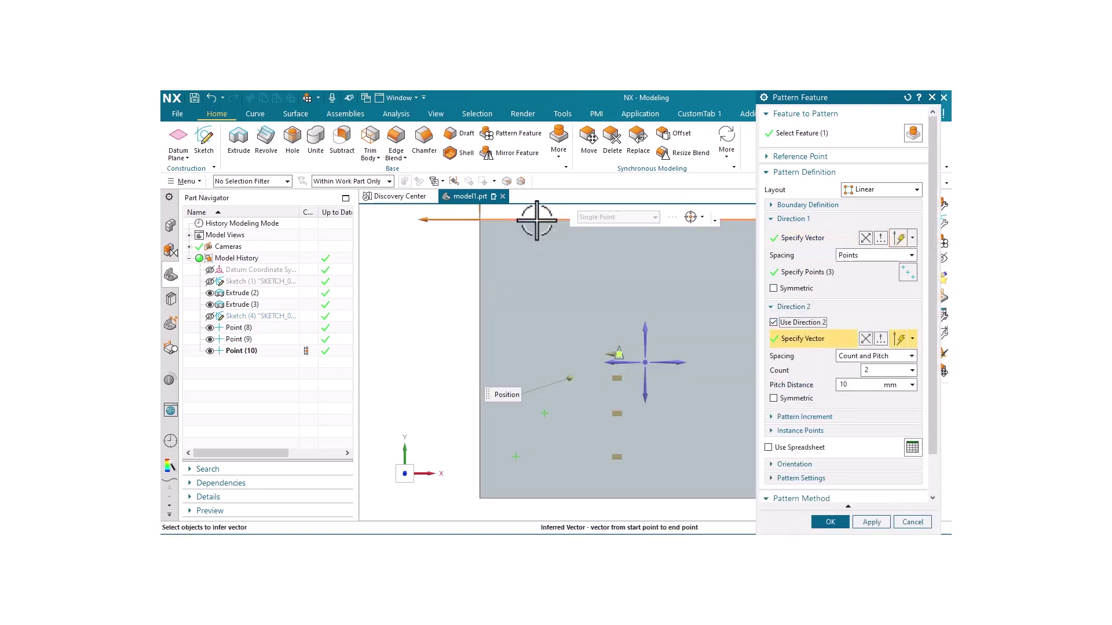
{"action": "left_click", "coordinate": [860, 386]}
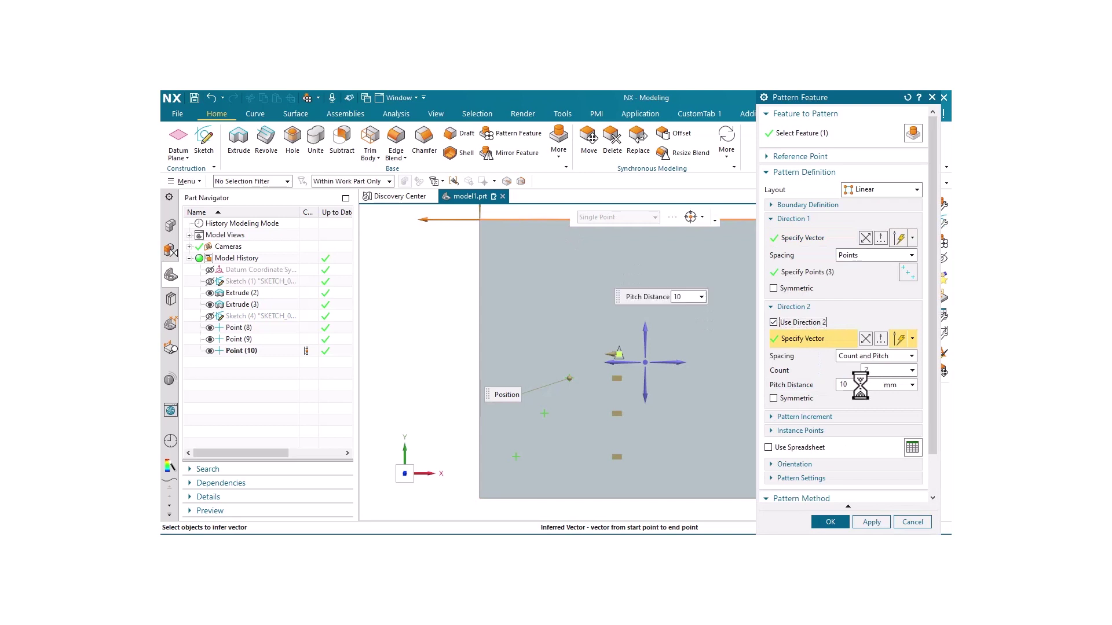
{"action": "key", "text": "Return"}
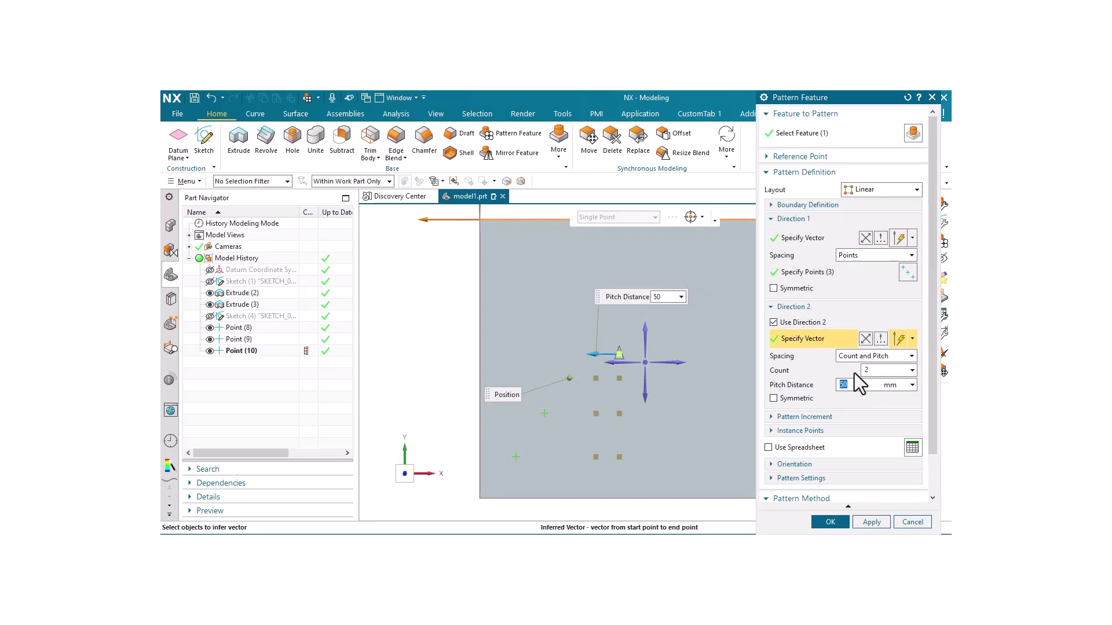
{"action": "left_click", "coordinate": [773, 398]}
{"action": "left_click", "coordinate": [773, 288]}
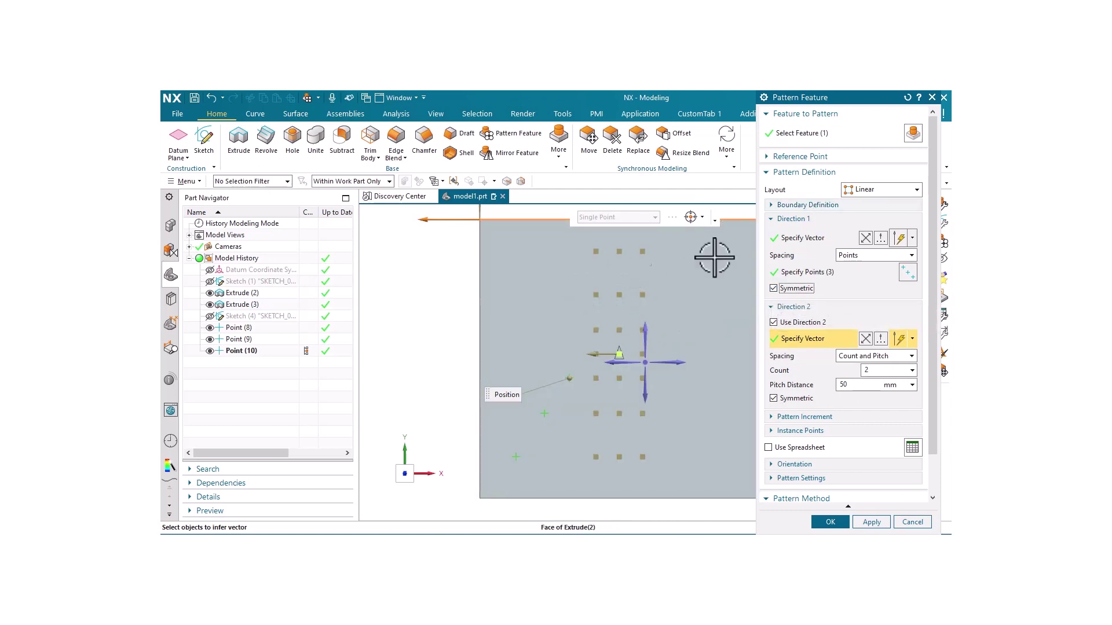
Switch the pattern layout to Circular, with the plate face's normal as rotation vector and a point on the plate as centre
{"action": "left_click", "coordinate": [875, 187]}
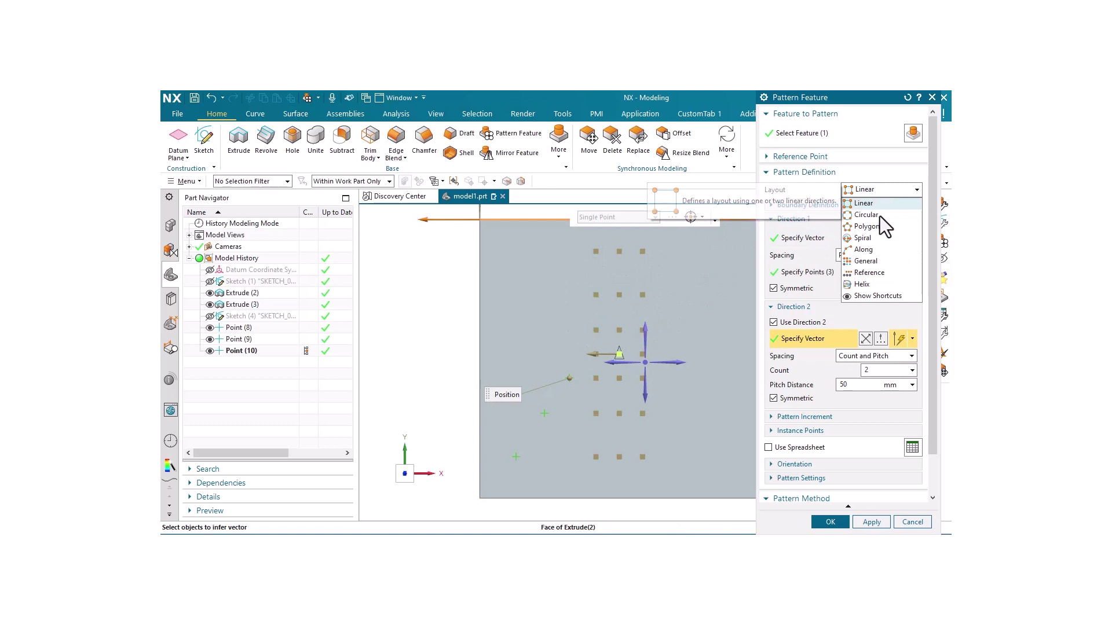
{"action": "left_click", "coordinate": [879, 216]}
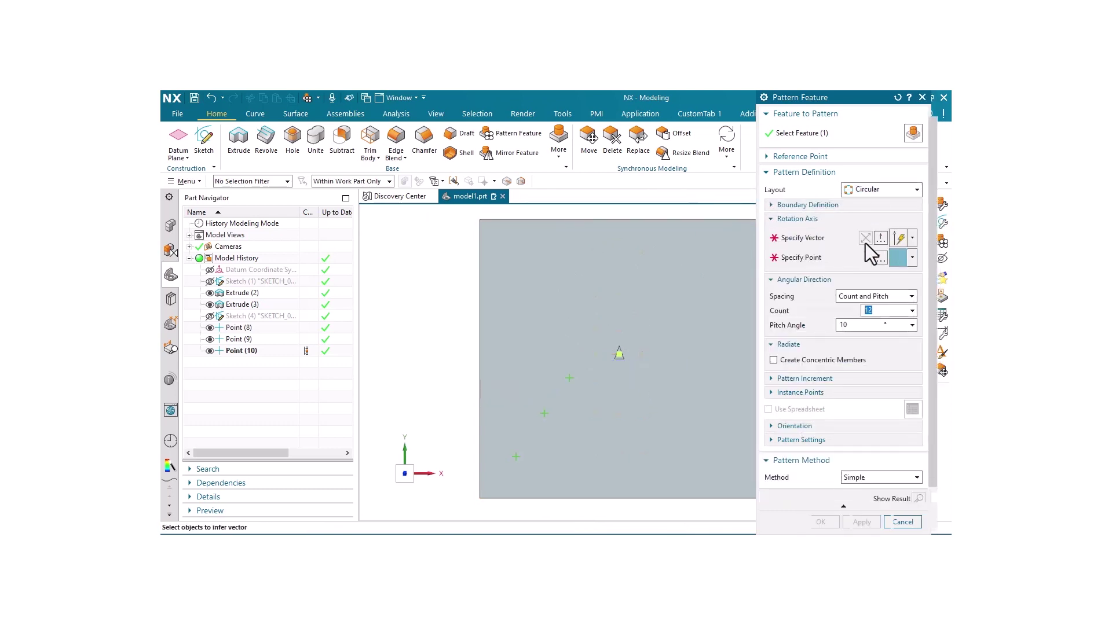
{"action": "left_click", "coordinate": [883, 296]}
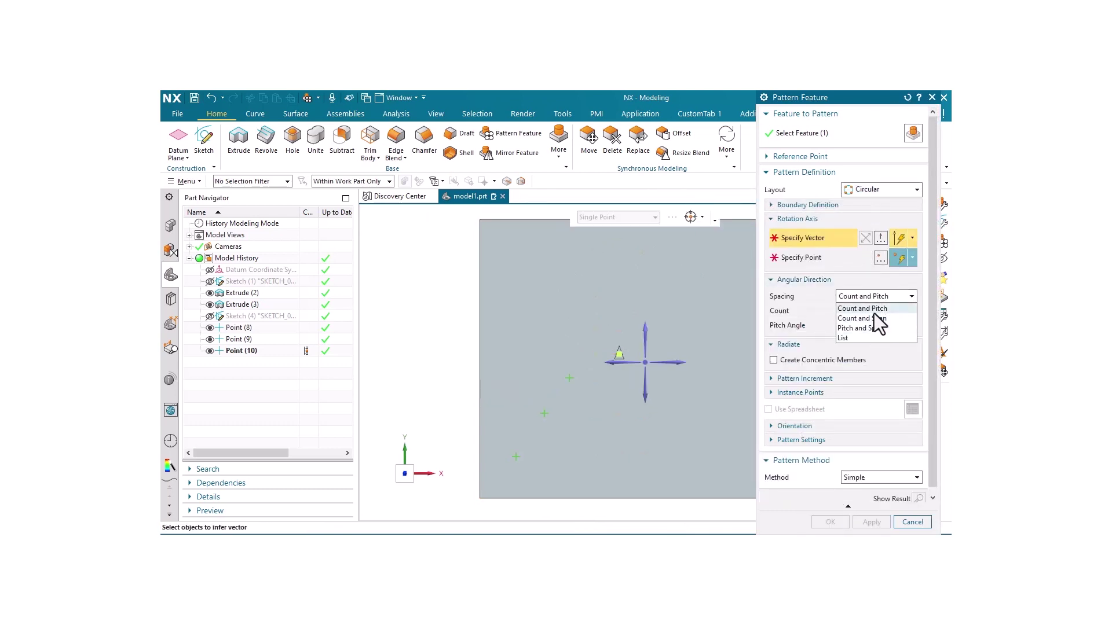
{"action": "left_click", "coordinate": [811, 297]}
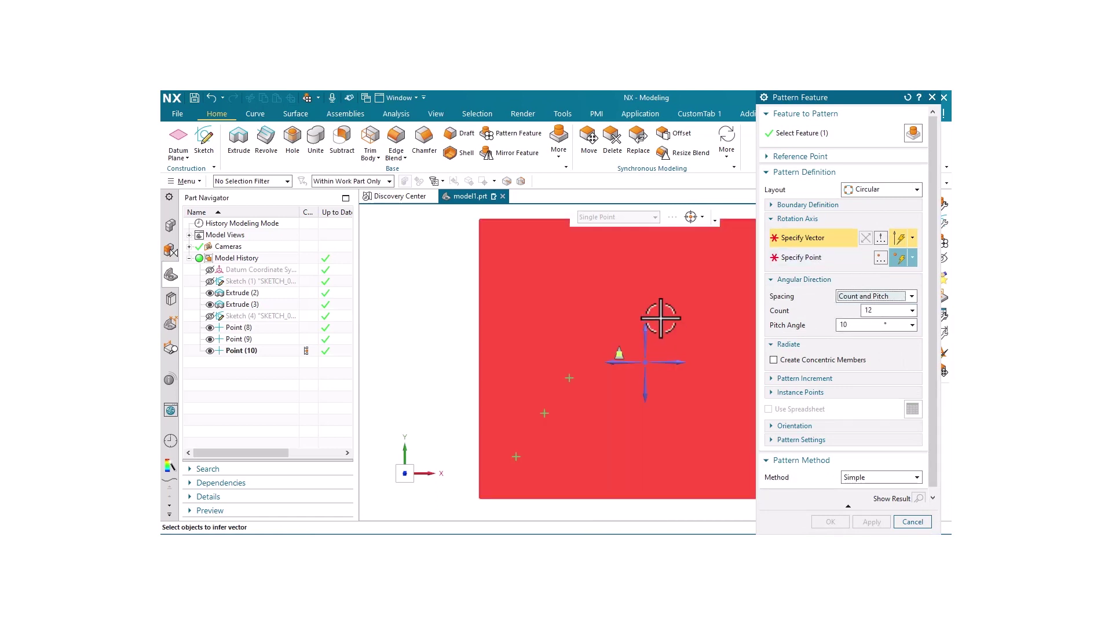
{"action": "left_click", "coordinate": [659, 300]}
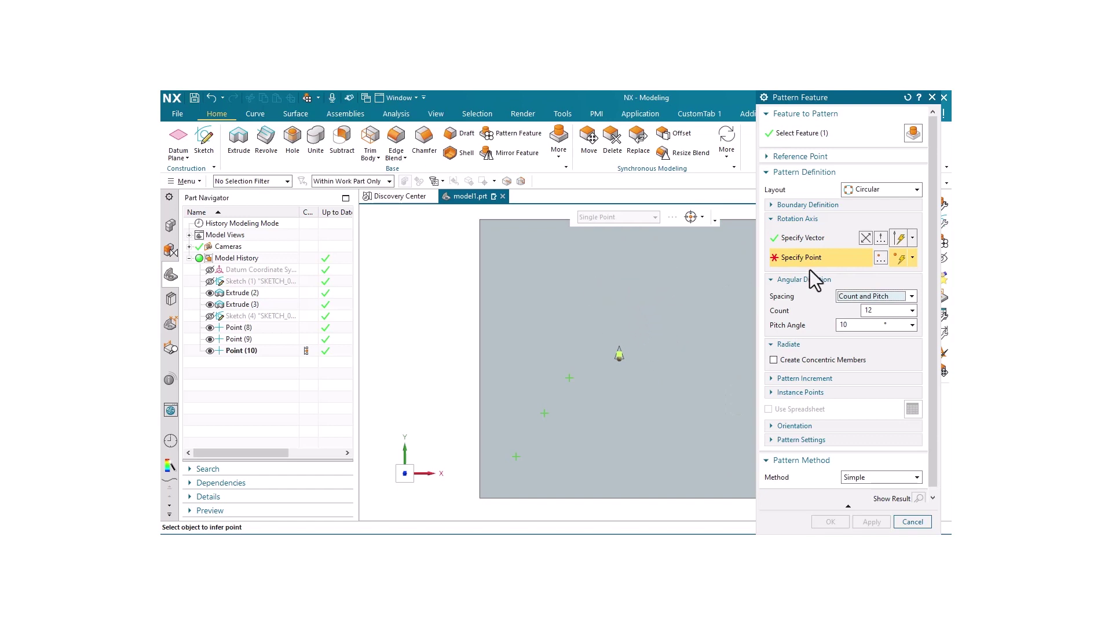
{"action": "left_click", "coordinate": [674, 323]}
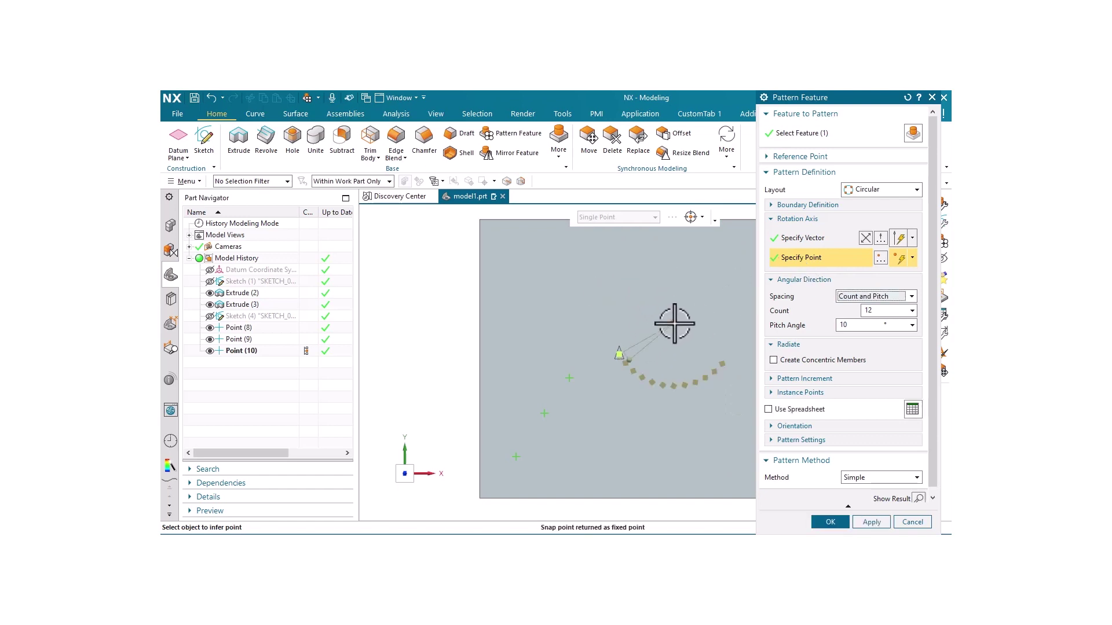
Set the angular spacing to Count and Span with a 360° span angle, then show the circular pattern result and undo it
{"action": "left_click", "coordinate": [875, 297]}
{"action": "left_click", "coordinate": [879, 322]}
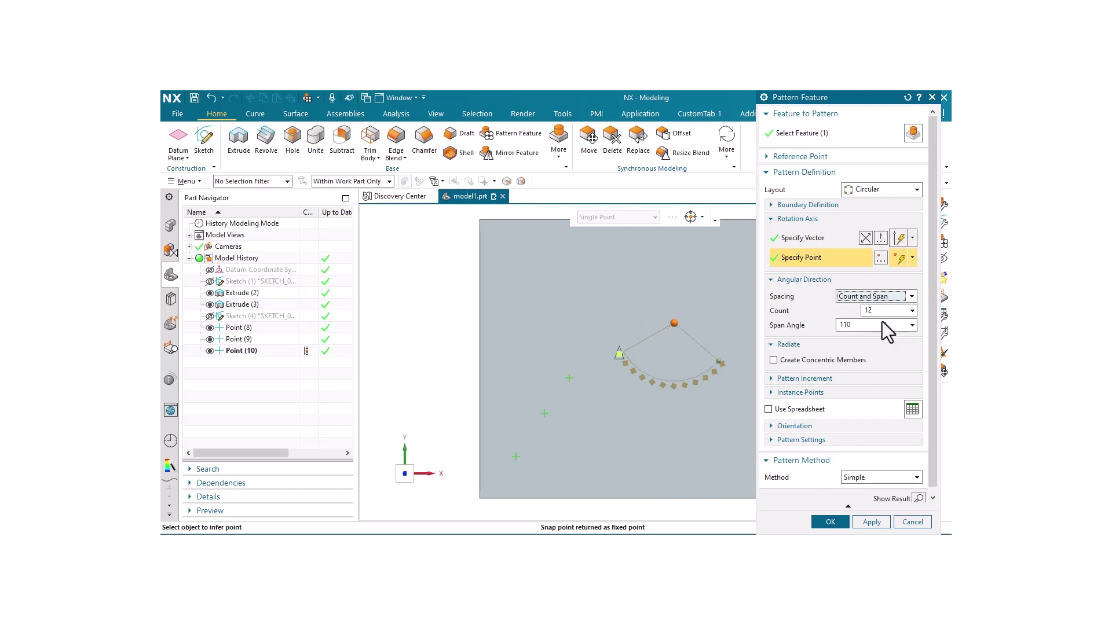
{"action": "left_click", "coordinate": [856, 326]}
{"action": "type", "text": "360"}
{"action": "key", "text": "Return"}
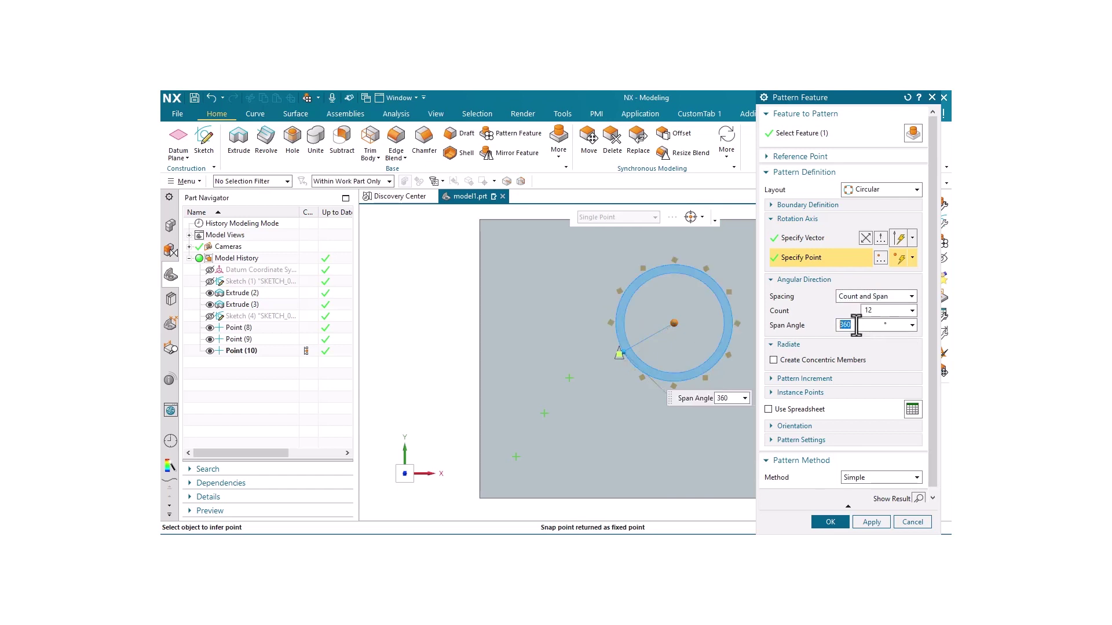
{"action": "left_click", "coordinate": [917, 499]}
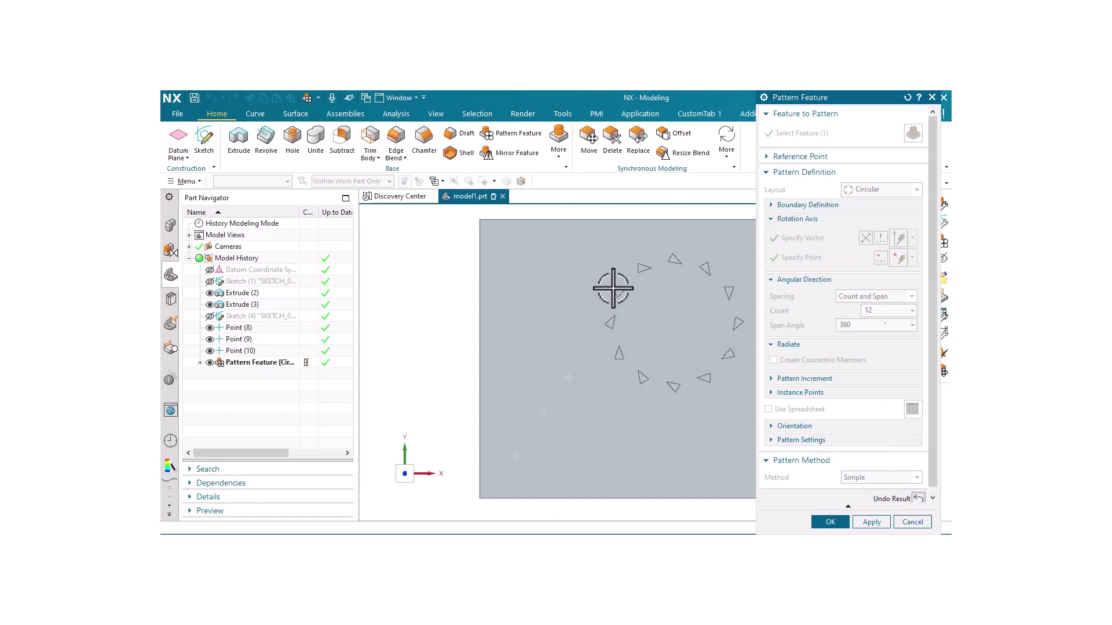
{"action": "left_click", "coordinate": [919, 498]}
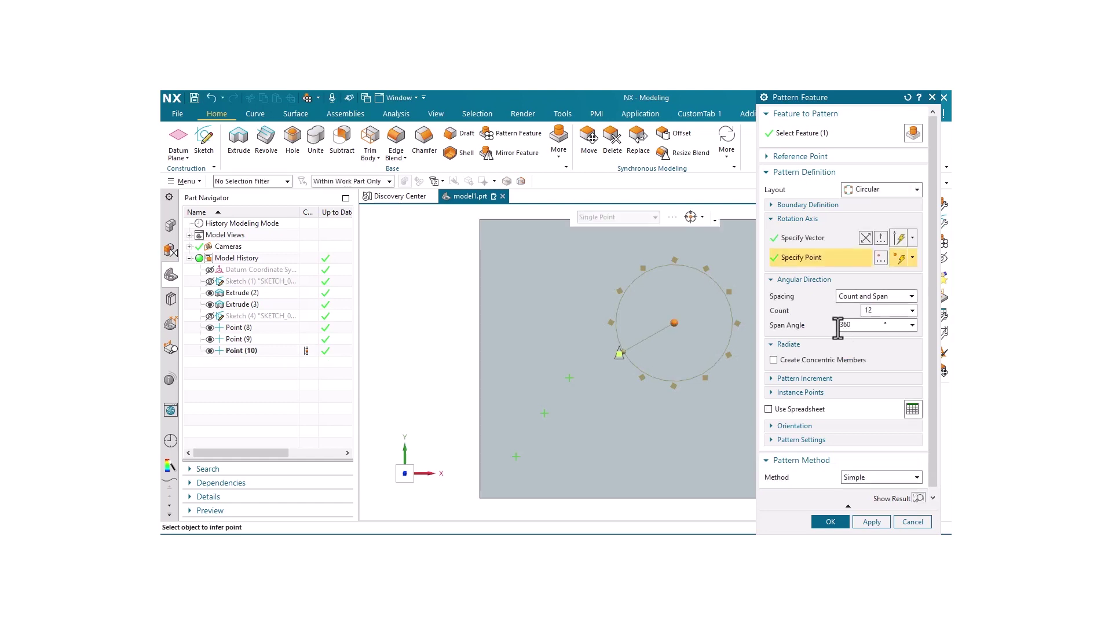
Create concentric members with a 60 mm radial pitch distance, and show the pattern result
{"action": "left_click", "coordinate": [774, 359]}
{"action": "scroll", "coordinate": [822, 313], "scroll_direction": "down", "scroll_amount": 2}
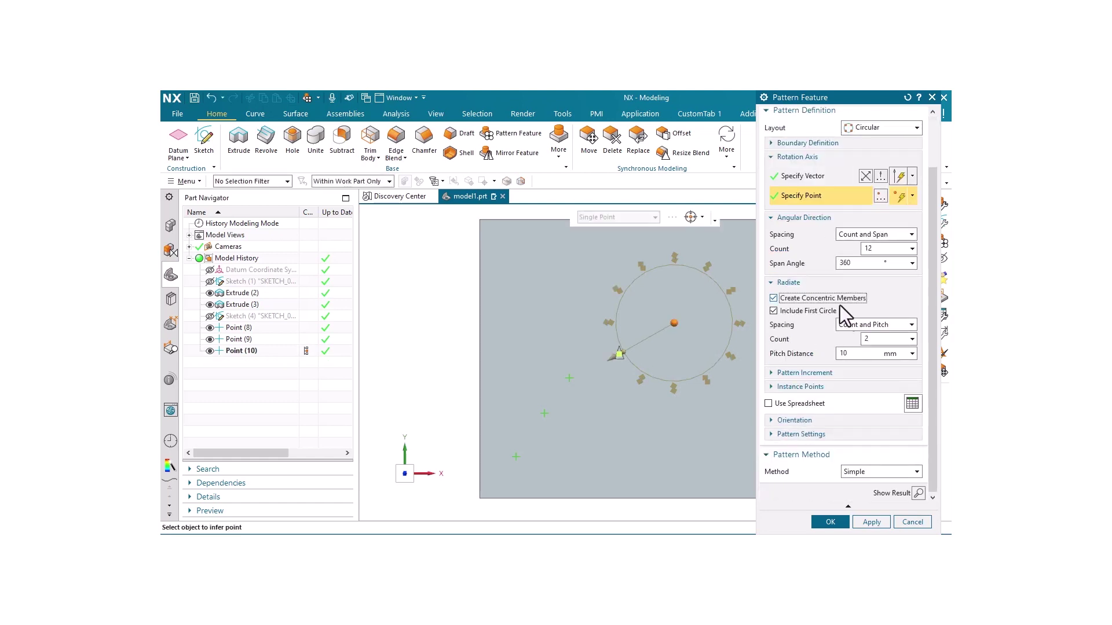
{"action": "left_click", "coordinate": [856, 354]}
{"action": "type", "text": "6"}
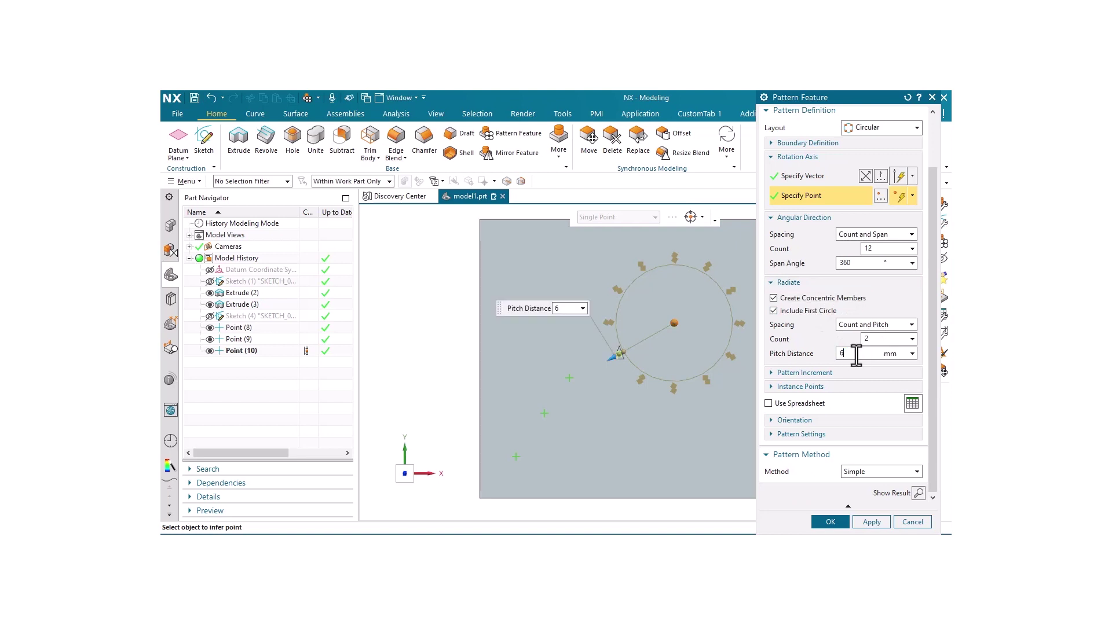
{"action": "type", "text": "0"}
{"action": "key", "text": "Return"}
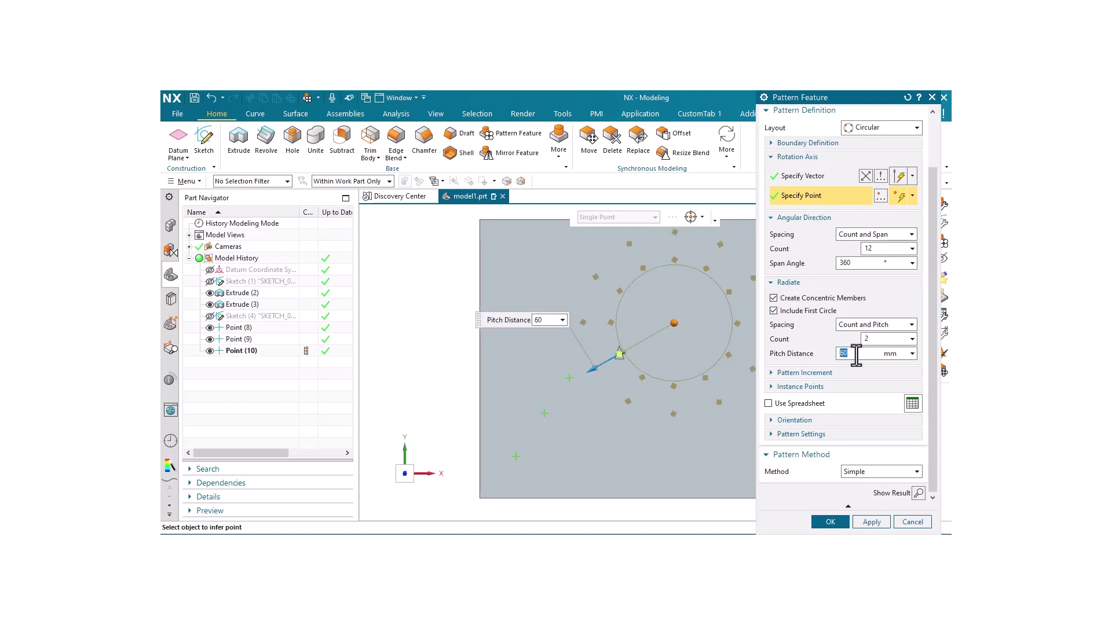
{"action": "left_click", "coordinate": [918, 493]}
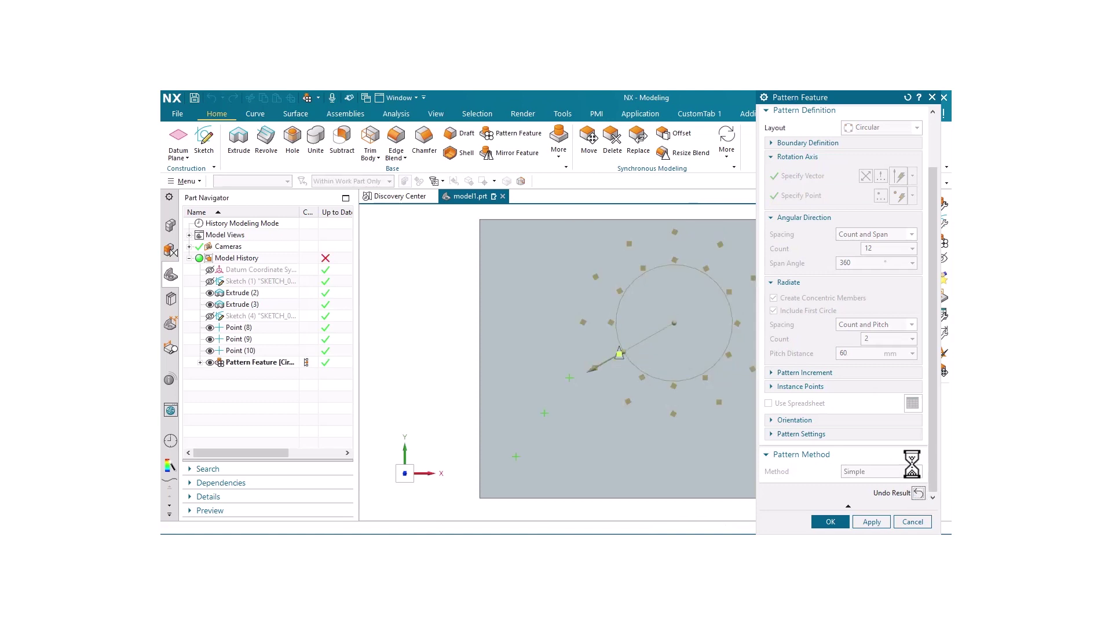
Set the concentric members' pitch distance to -60 mm, then show the pattern result and undo it
{"action": "left_click", "coordinate": [839, 353]}
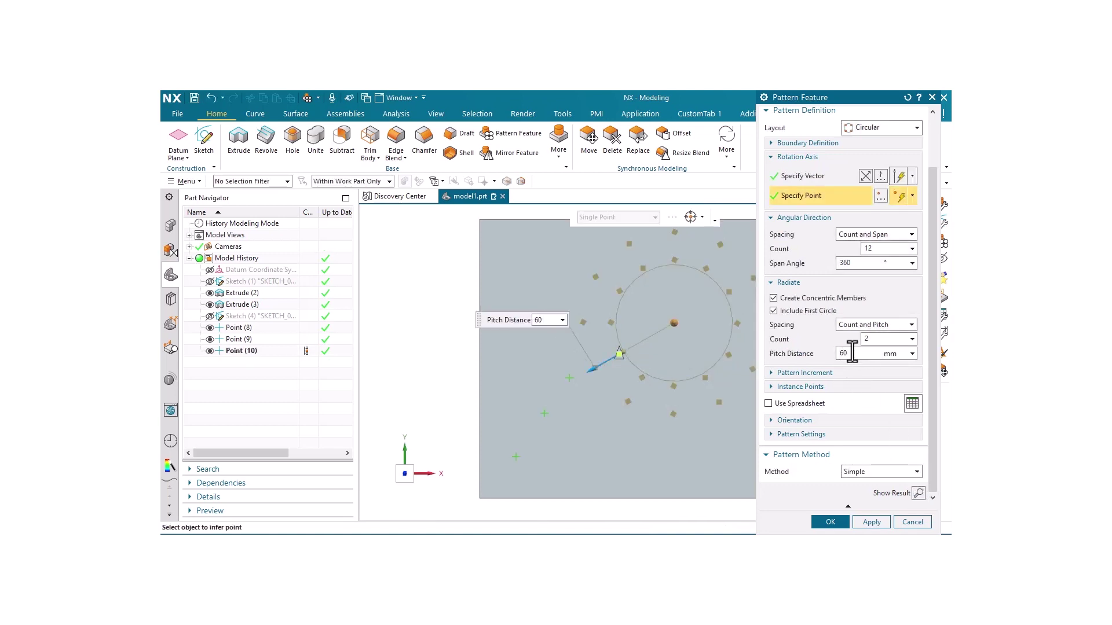
{"action": "type", "text": "-"}
{"action": "left_click", "coordinate": [917, 494]}
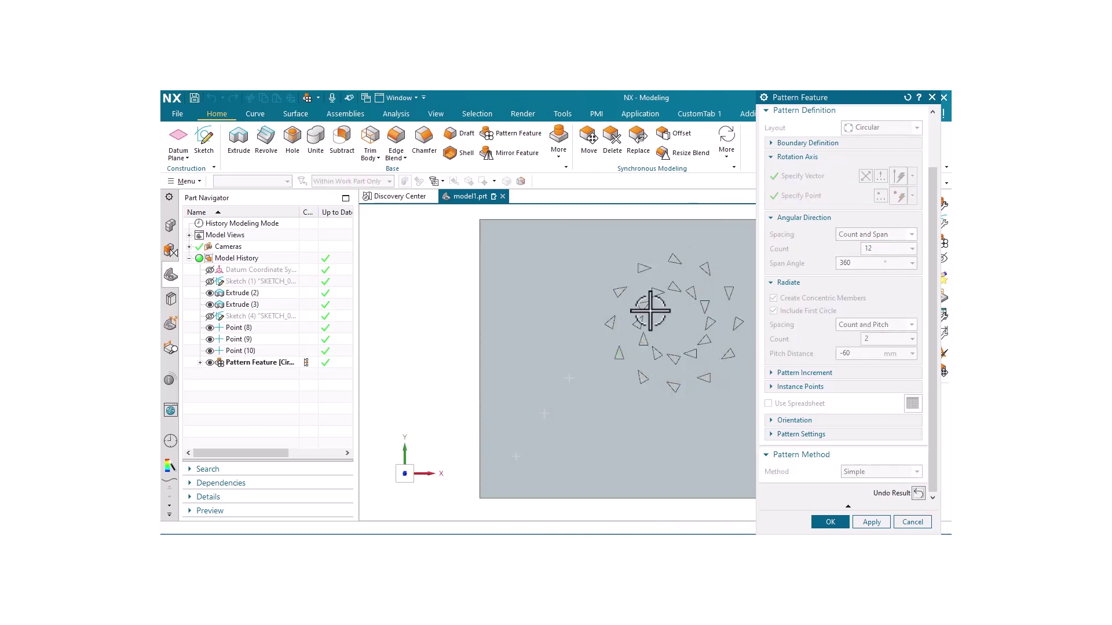
{"action": "left_click", "coordinate": [918, 493]}
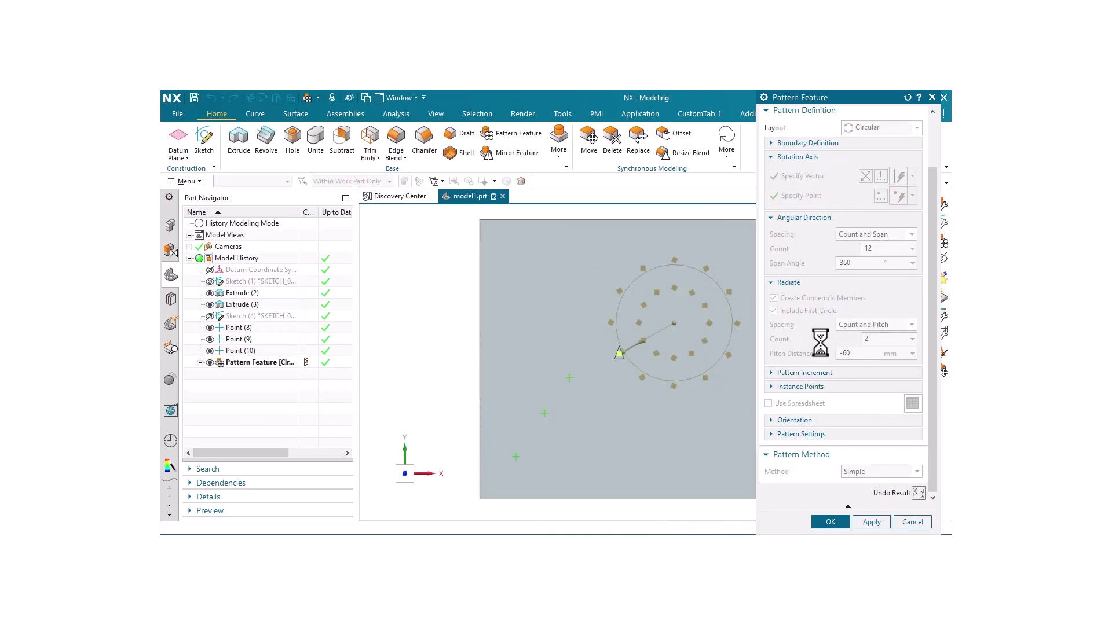
Switch the pattern layout to Polygon, with the plate face's normal as rotation vector and a point on the plate as centre
{"action": "left_click", "coordinate": [863, 190]}
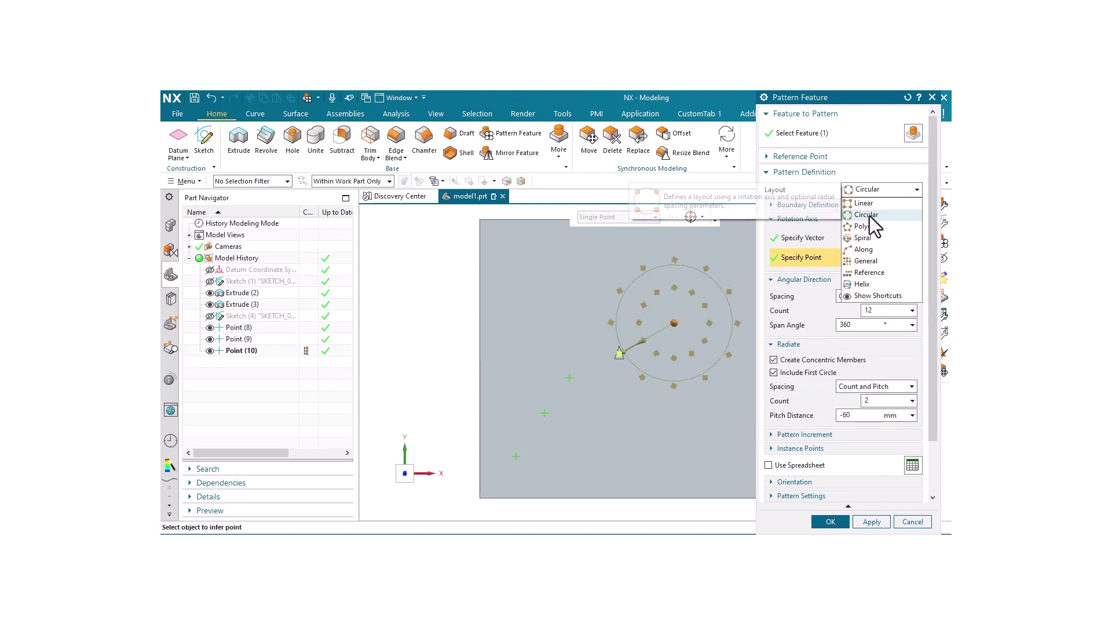
{"action": "left_click", "coordinate": [874, 228]}
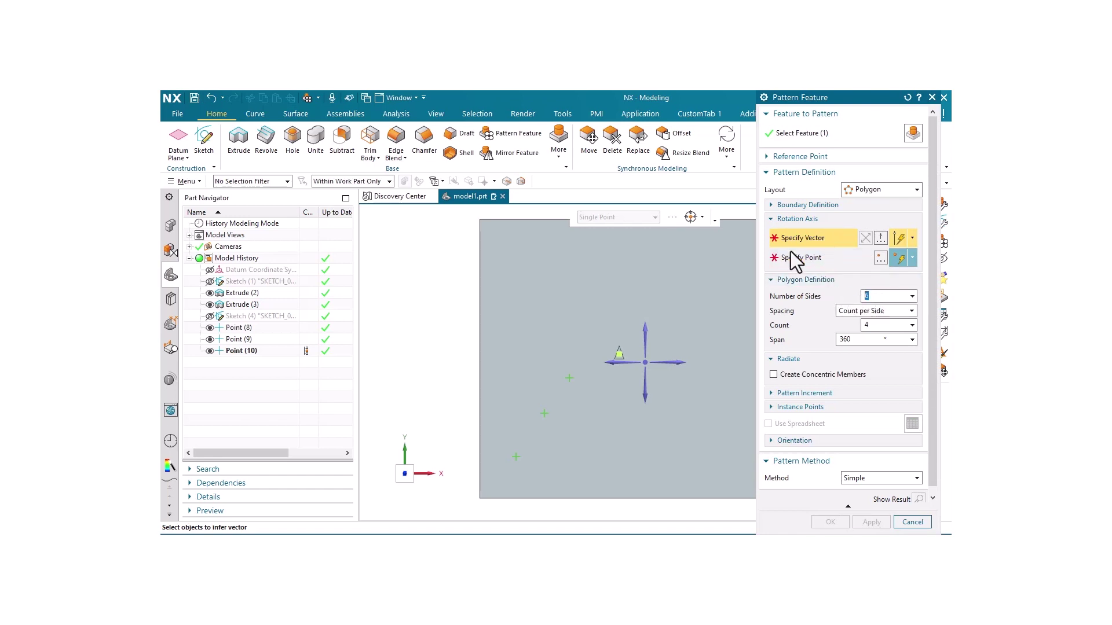
{"action": "left_click", "coordinate": [662, 280]}
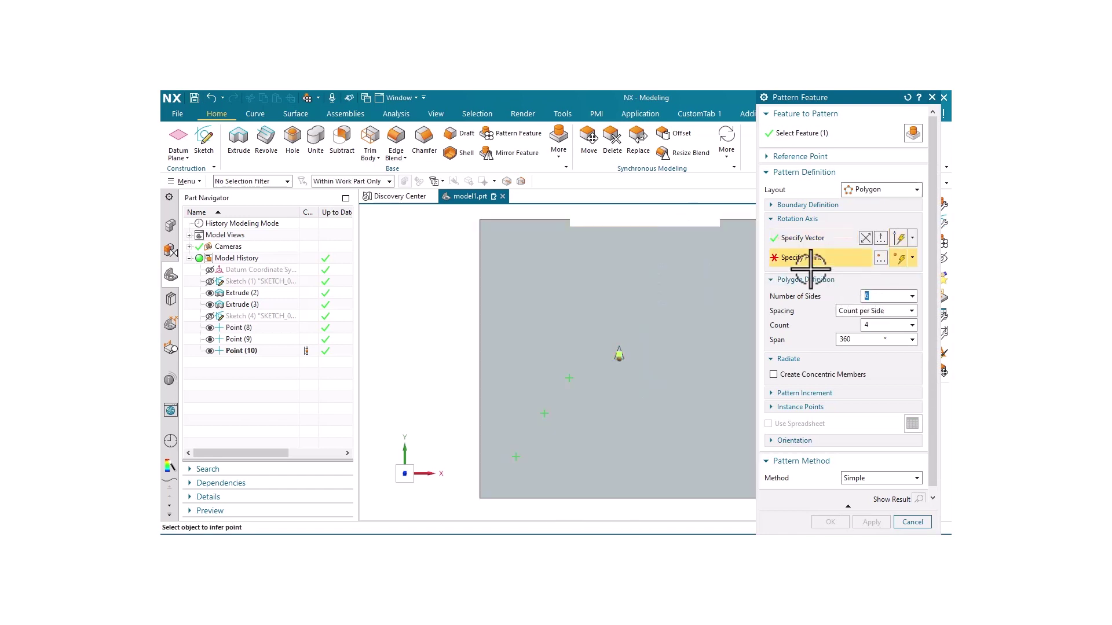
{"action": "left_click", "coordinate": [665, 338]}
Try 3, 4 and 5 sides for the polygon, and settle on 6 sides with a count of 3 per side
{"action": "type", "text": "3"}
{"action": "key", "text": "Return"}
{"action": "type", "text": "4"}
{"action": "key", "text": "Return"}
{"action": "key", "text": "Return"}
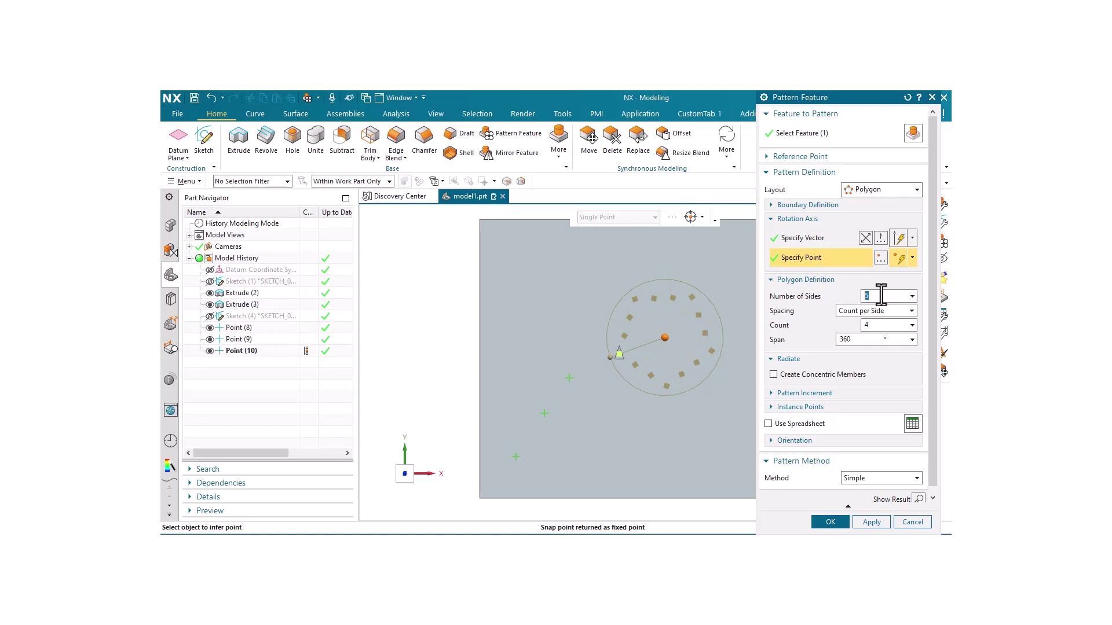
{"action": "type", "text": "6"}
{"action": "key", "text": "Return"}
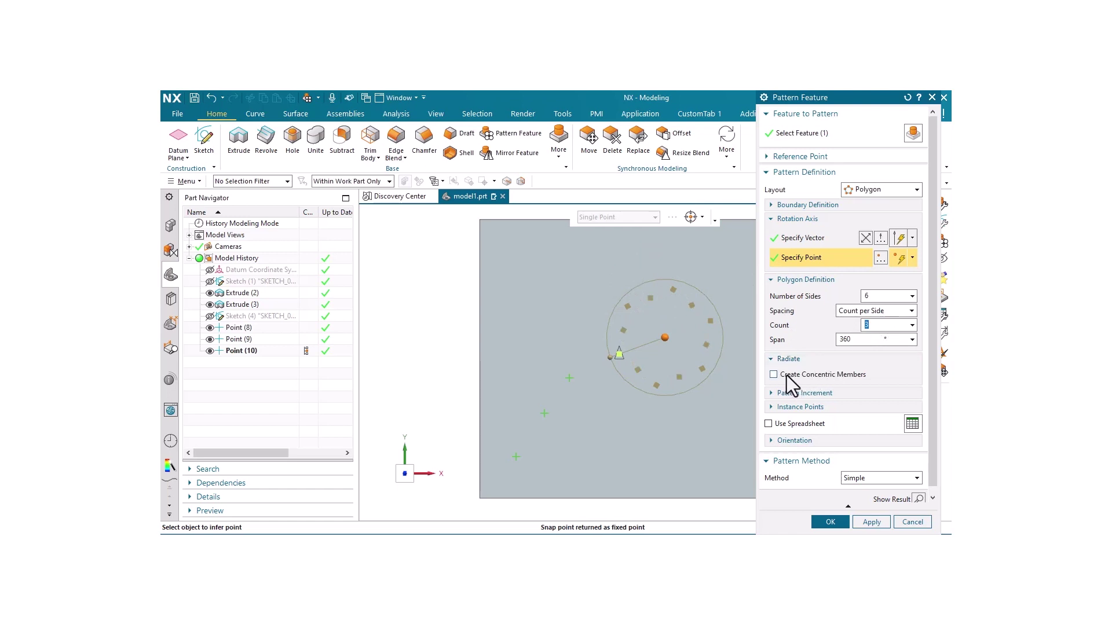
Keep the polygon spacing at Count per Side, set the number of sides to 3, then show the result and undo it
{"action": "left_click", "coordinate": [863, 311]}
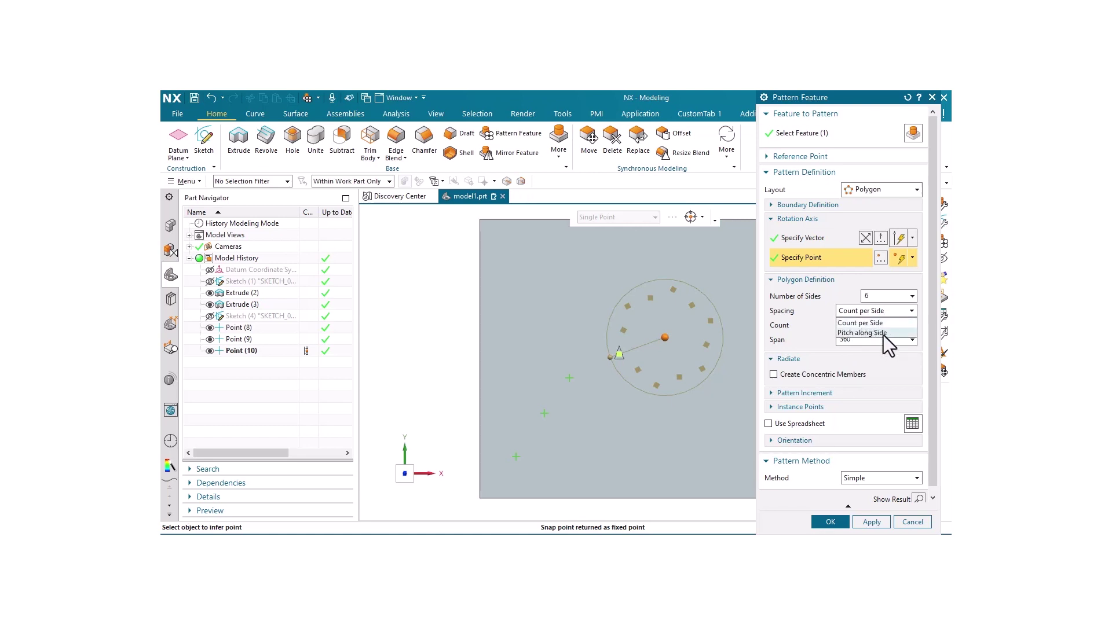
{"action": "left_click", "coordinate": [849, 323]}
{"action": "left_click", "coordinate": [879, 296]}
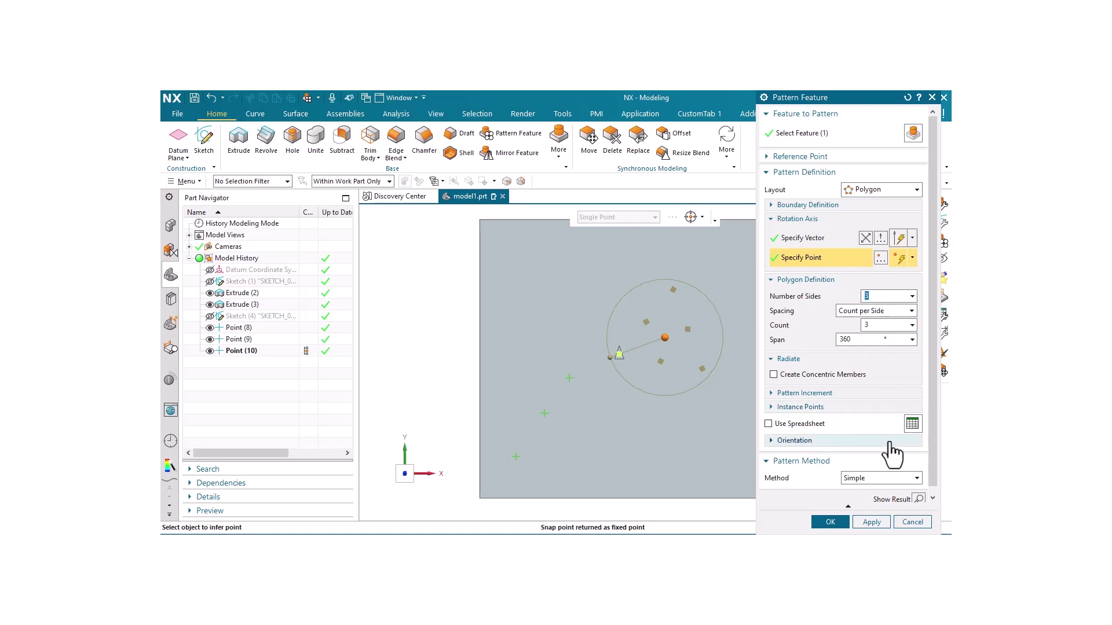
{"action": "left_click", "coordinate": [917, 498]}
{"action": "left_click", "coordinate": [917, 498]}
Switch the pattern layout to Spiral, with the plate face's normal as plane normal and a reference vector parallel to X
{"action": "left_click", "coordinate": [870, 190]}
{"action": "left_click", "coordinate": [893, 236]}
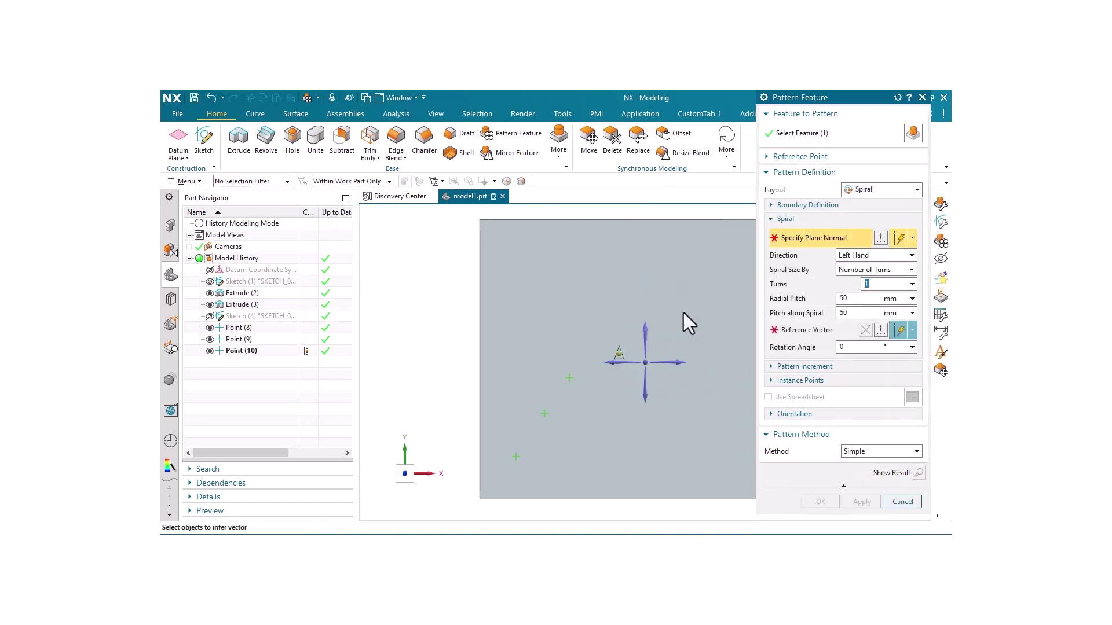
{"action": "left_click", "coordinate": [684, 295]}
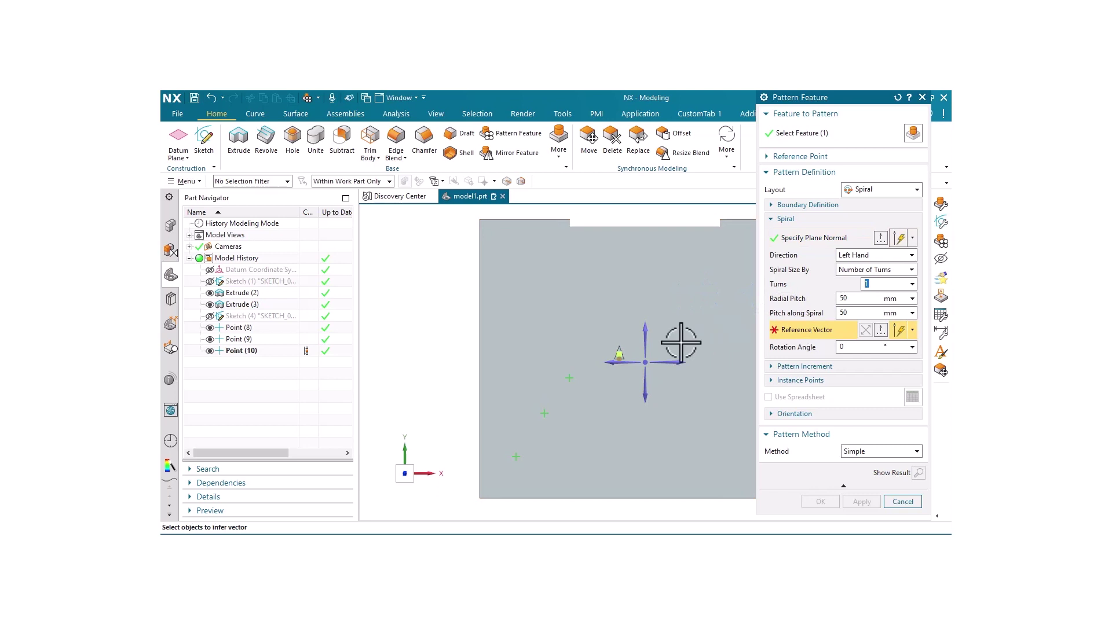
{"action": "left_click", "coordinate": [666, 331]}
Stretch the spiral's radial pitch to 140 mm, set the turns to 3, and reduce the radial pitch to 70 mm
{"action": "mouse_move", "coordinate": [678, 354]}
{"action": "left_mouse_down"}
{"action": "mouse_move", "coordinate": [750, 355]}
{"action": "mouse_move", "coordinate": [688, 354]}
{"action": "left_mouse_up"}
{"action": "left_click", "coordinate": [872, 284]}
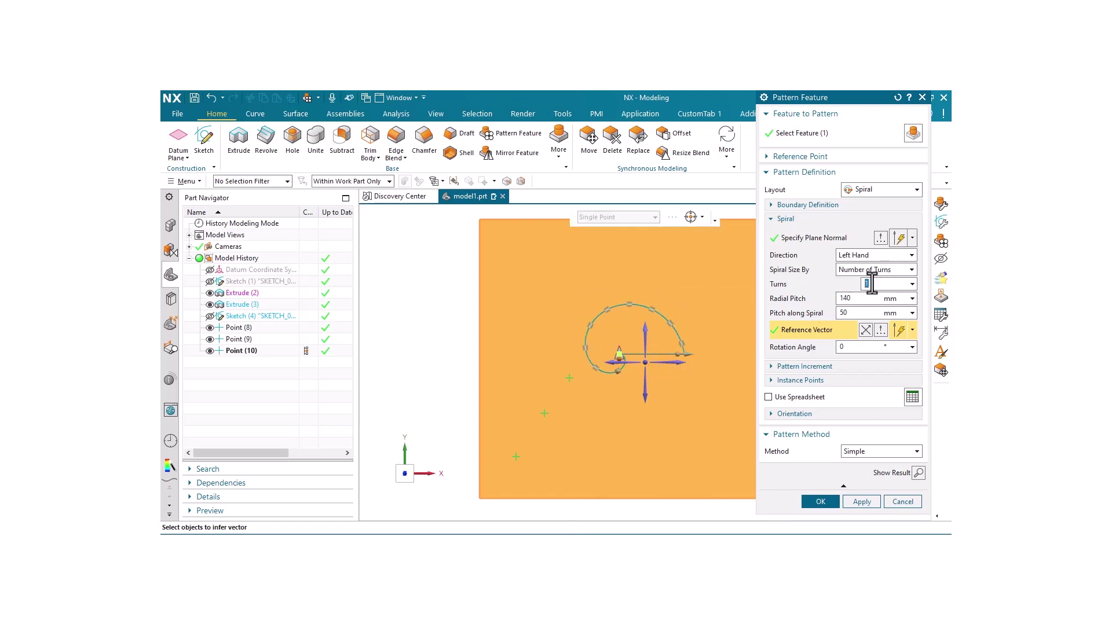
{"action": "key", "text": "Return"}
{"action": "key", "text": "Return"}
{"action": "left_click_drag", "start_coordinate": [688, 354], "coordinate": [658, 355]}
Try a 20 mm radial pitch, set the spiral's turns to 2, and enlarge the radial pitch to 110 mm
{"action": "left_click", "coordinate": [882, 294]}
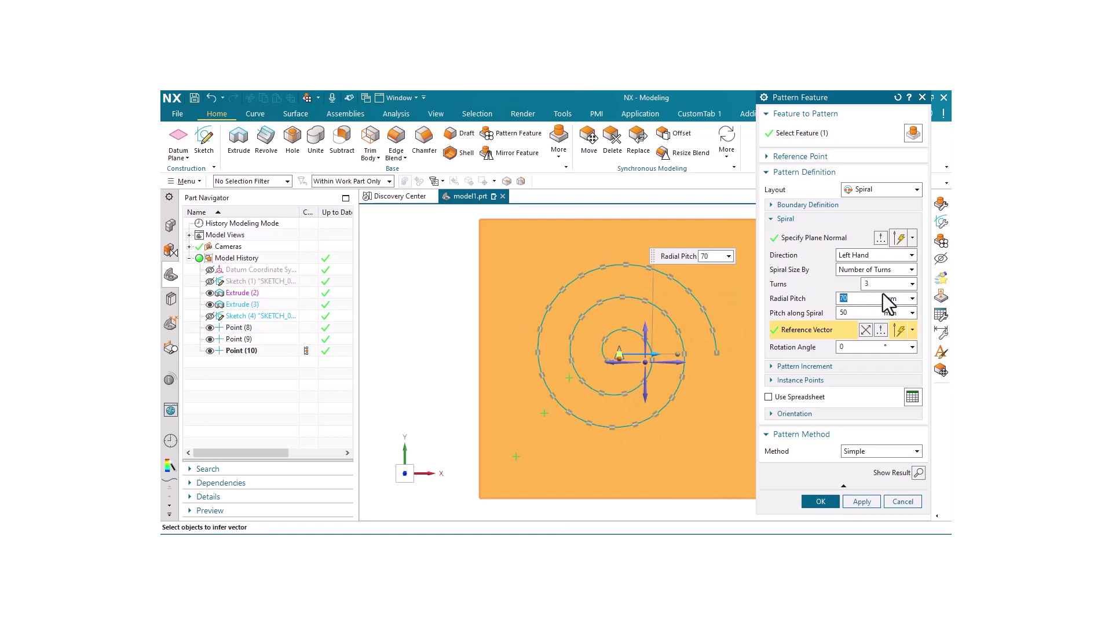
{"action": "type", "text": "20"}
{"action": "key", "text": "Return"}
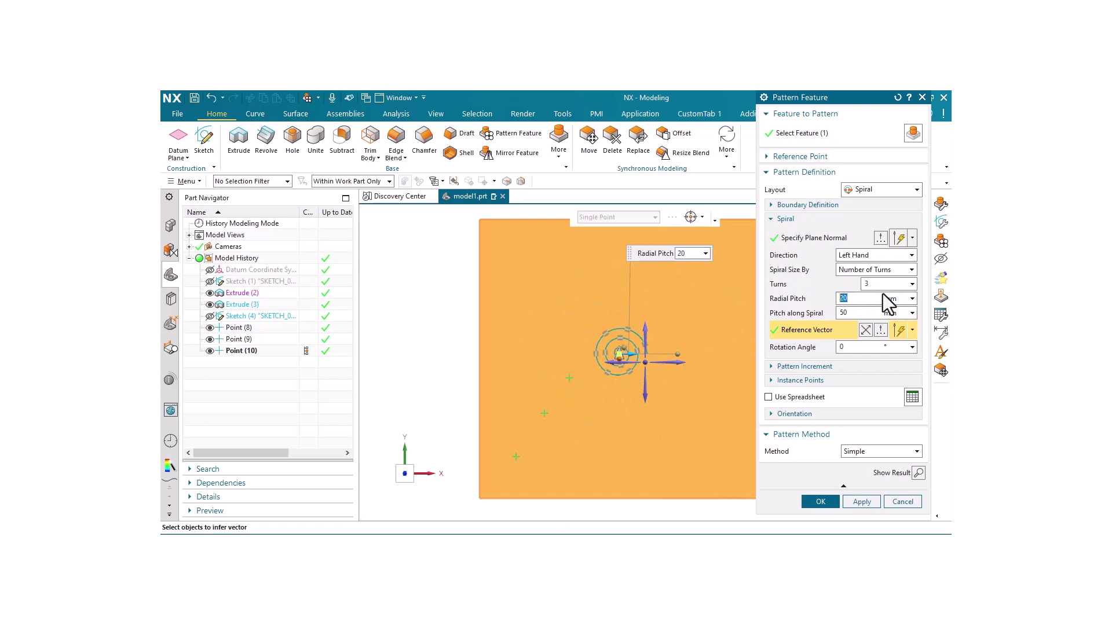
{"action": "left_click", "coordinate": [874, 284]}
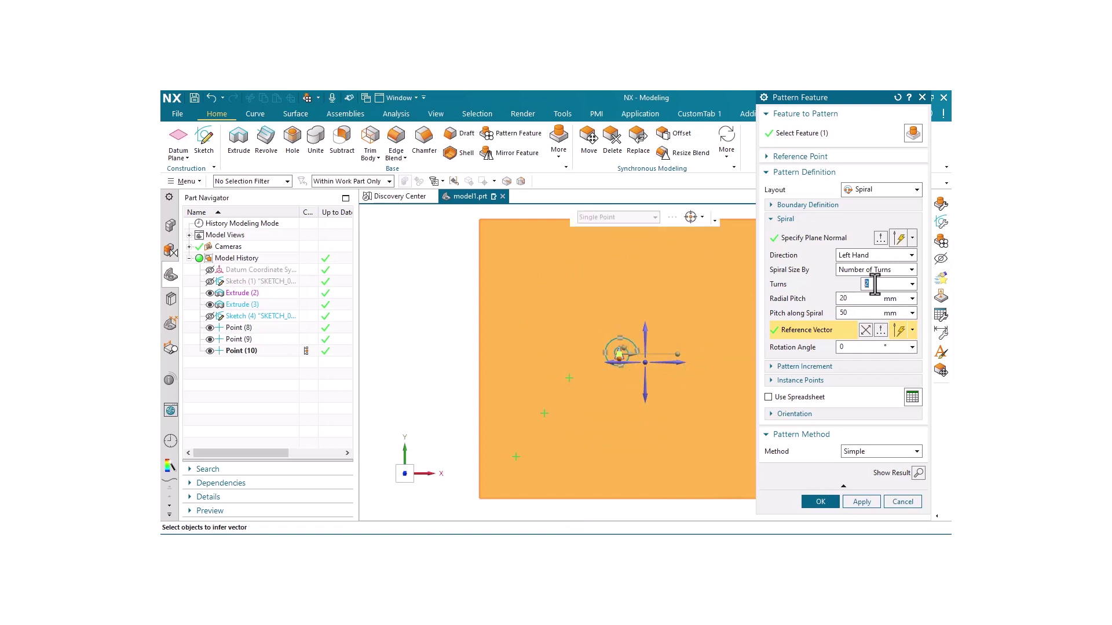
{"action": "left_click", "coordinate": [855, 313]}
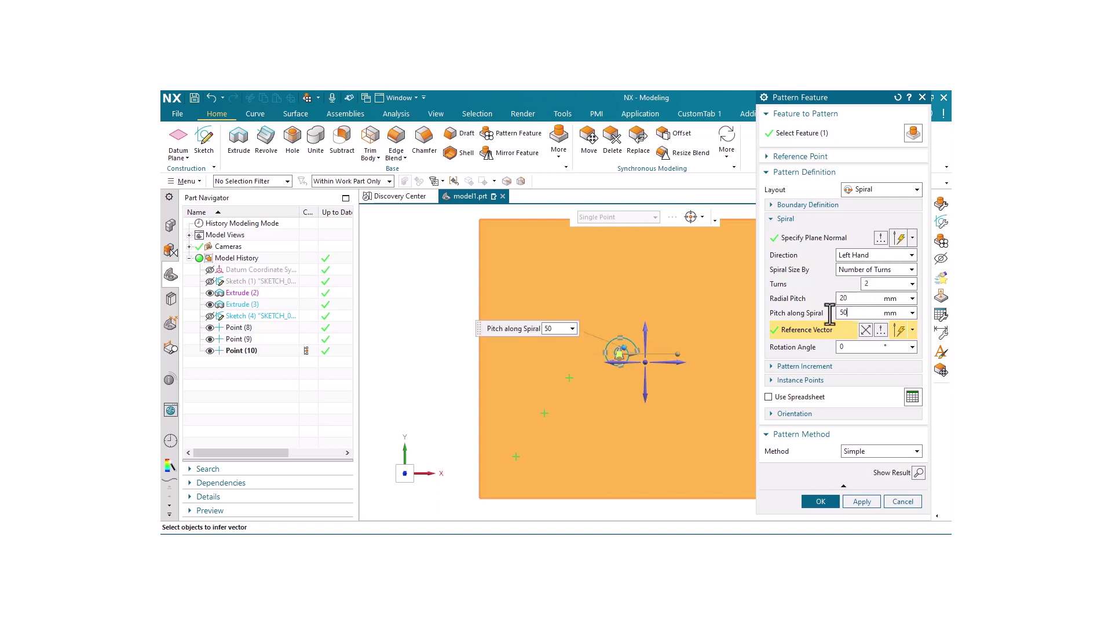
{"action": "left_click_drag", "start_coordinate": [633, 355], "coordinate": [675, 355]}
Try a 25 mm pitch along the spiral, set it to 100 mm, and show the pattern result
{"action": "double_click", "coordinate": [859, 314]}
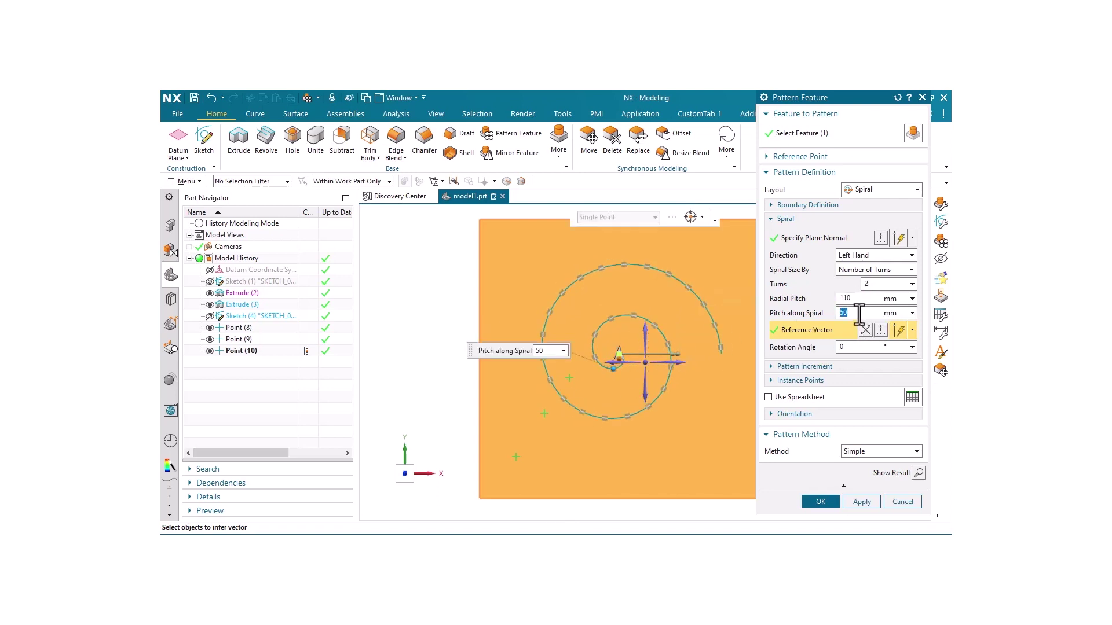
{"action": "type", "text": "25"}
{"action": "key", "text": "Return"}
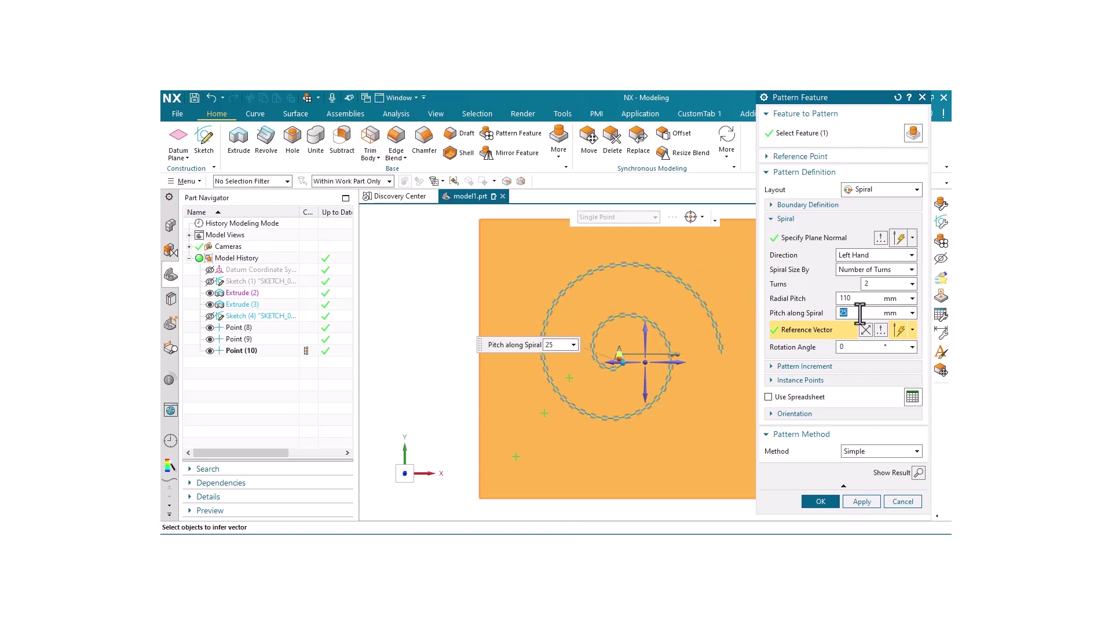
{"action": "type", "text": "100"}
{"action": "key", "text": "Return"}
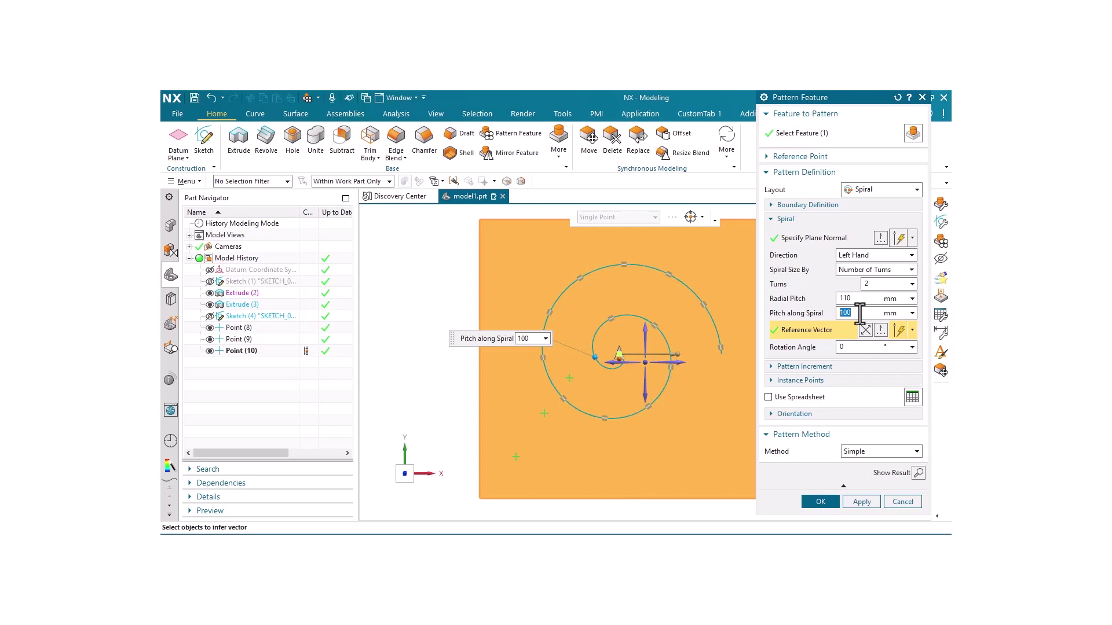
{"action": "left_click", "coordinate": [919, 474]}
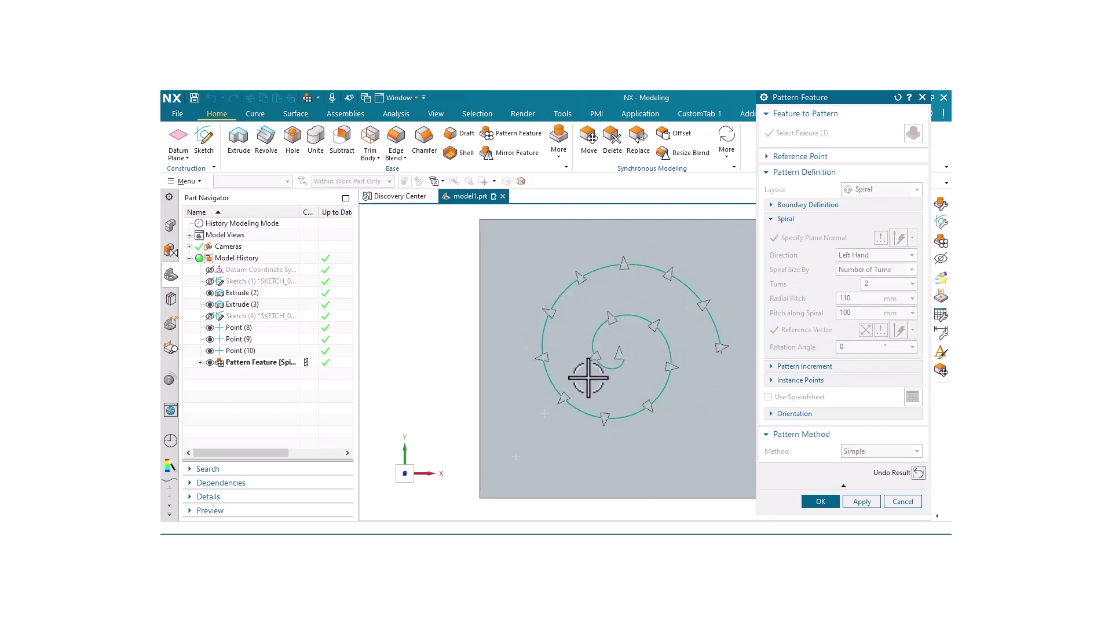
Leave the result preview, try the spiral's Right Hand direction, return it to Left Hand, and view the spiral size options
{"action": "left_click", "coordinate": [918, 473]}
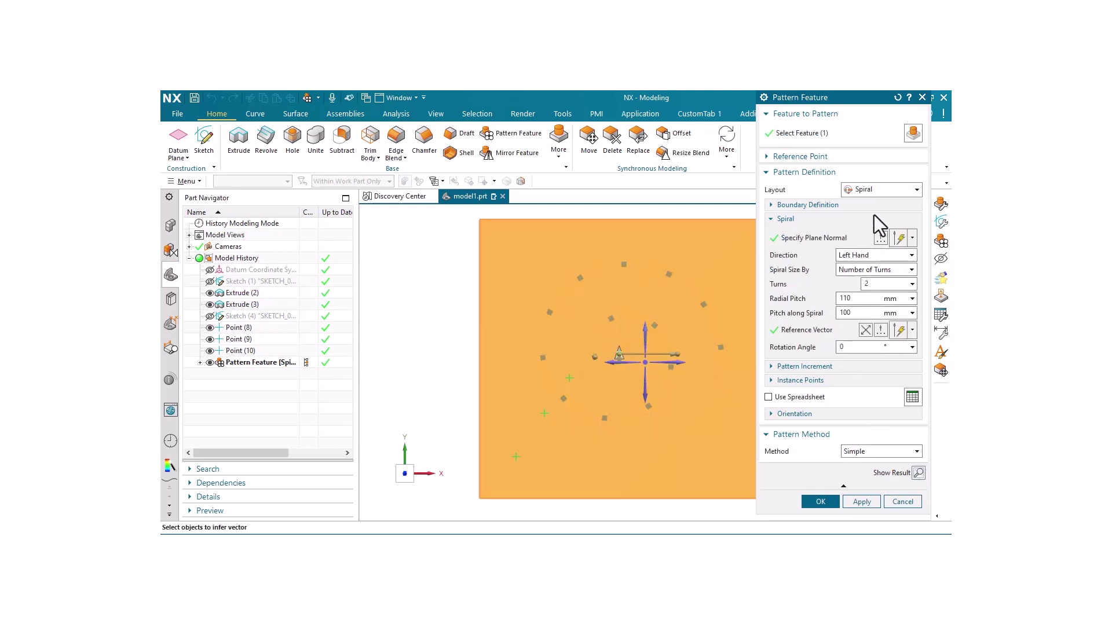
{"action": "left_click", "coordinate": [881, 192]}
{"action": "left_click", "coordinate": [884, 187]}
{"action": "left_click", "coordinate": [882, 255]}
{"action": "left_click", "coordinate": [882, 276]}
{"action": "left_click", "coordinate": [882, 259]}
{"action": "left_click", "coordinate": [881, 267]}
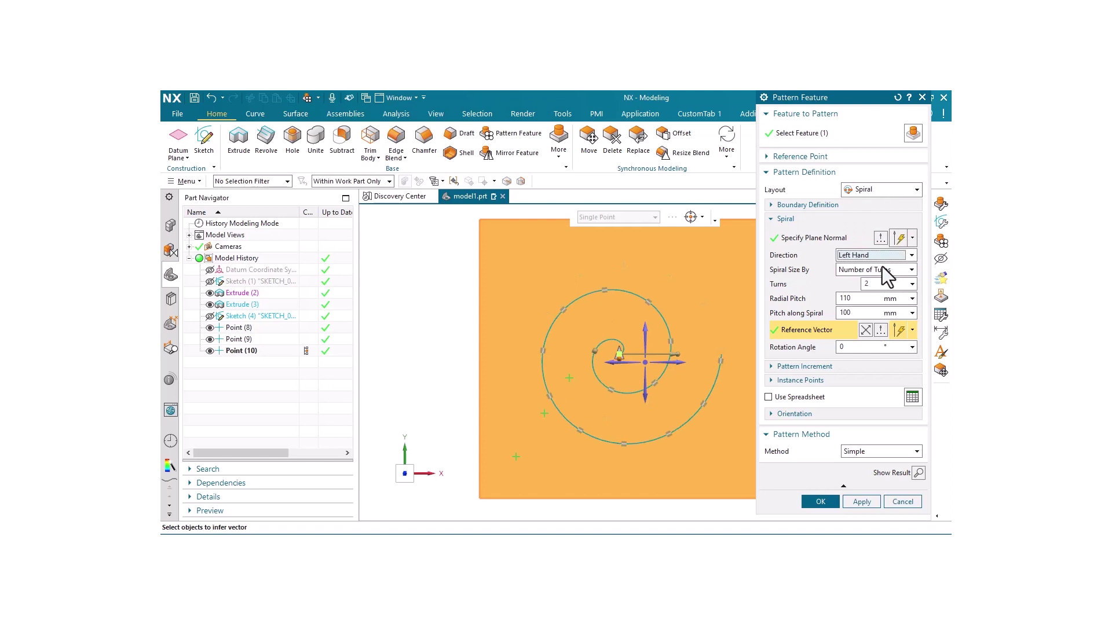
{"action": "left_click", "coordinate": [874, 270]}
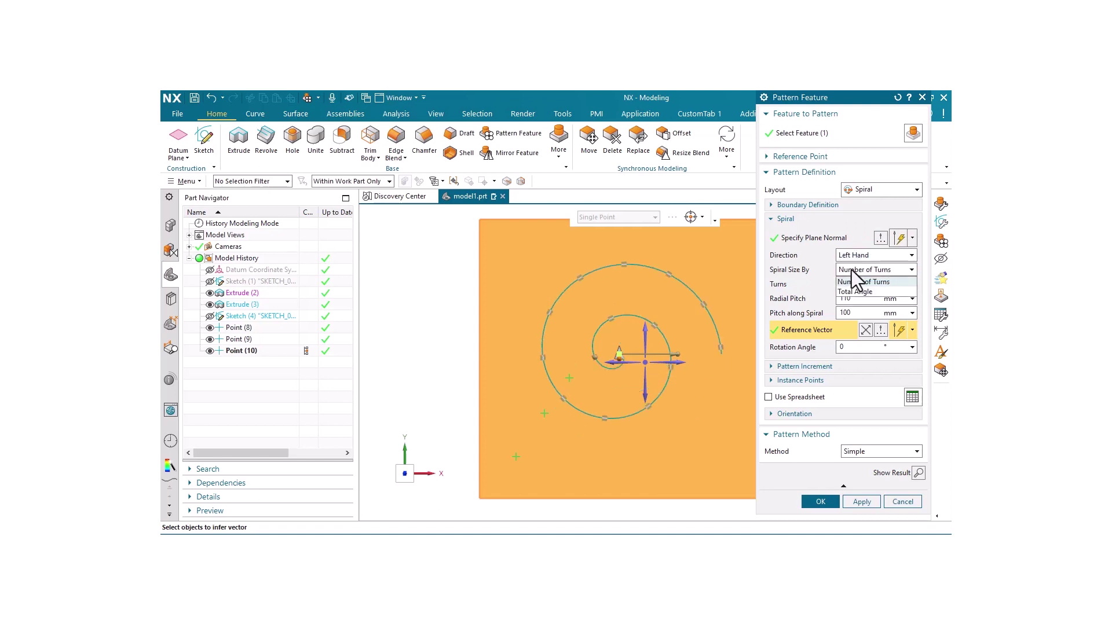
{"action": "left_click", "coordinate": [811, 279]}
Switch the pattern layout to Along and select the spline in Sketch (4) as the path
{"action": "left_click", "coordinate": [869, 191]}
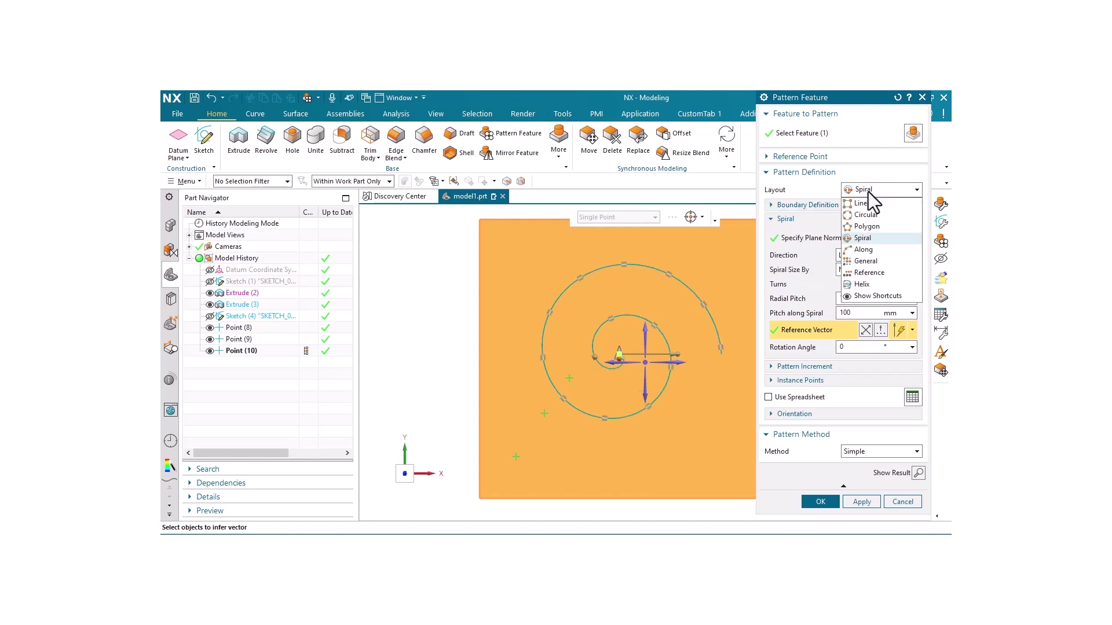
{"action": "left_click", "coordinate": [884, 250]}
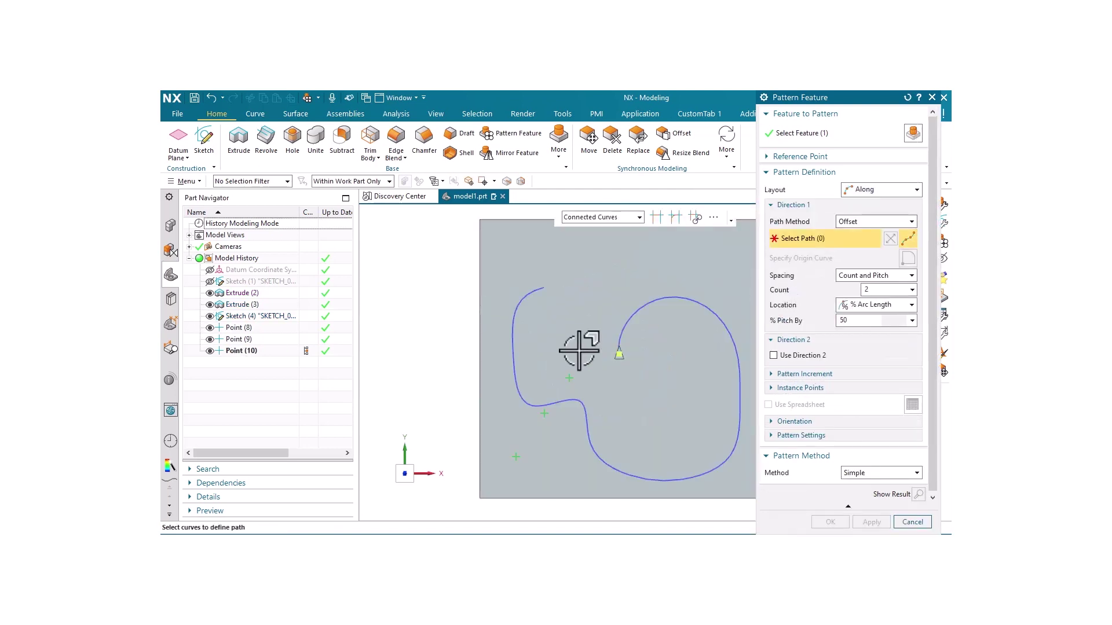
{"action": "left_click", "coordinate": [630, 315]}
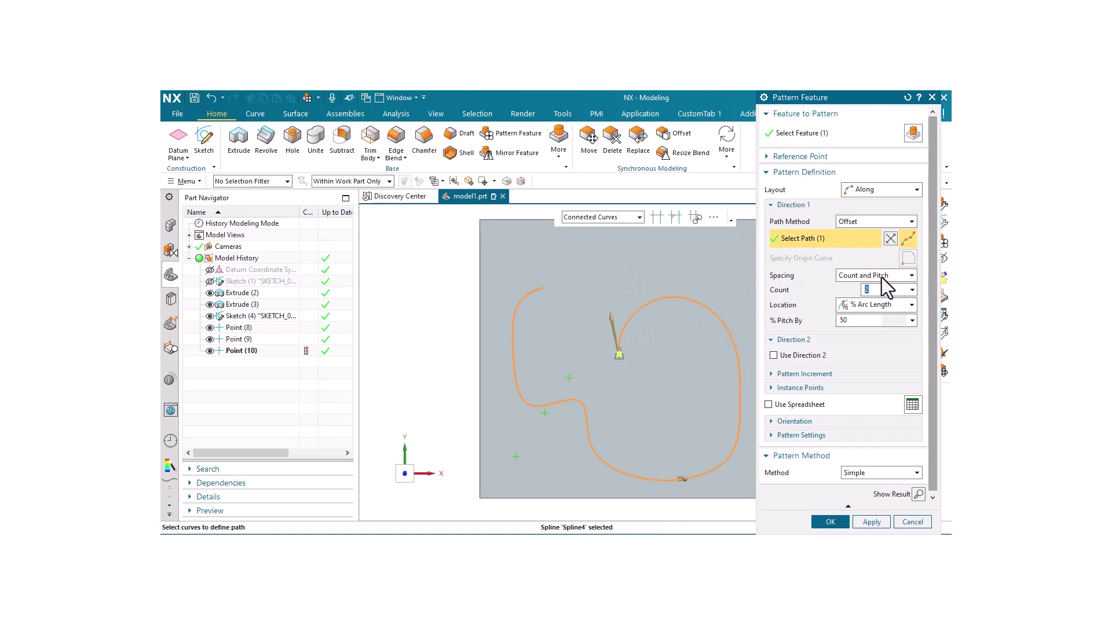
Try Count and Span spacing along the path with a span of 100% of the arc length
{"action": "left_click", "coordinate": [865, 277]}
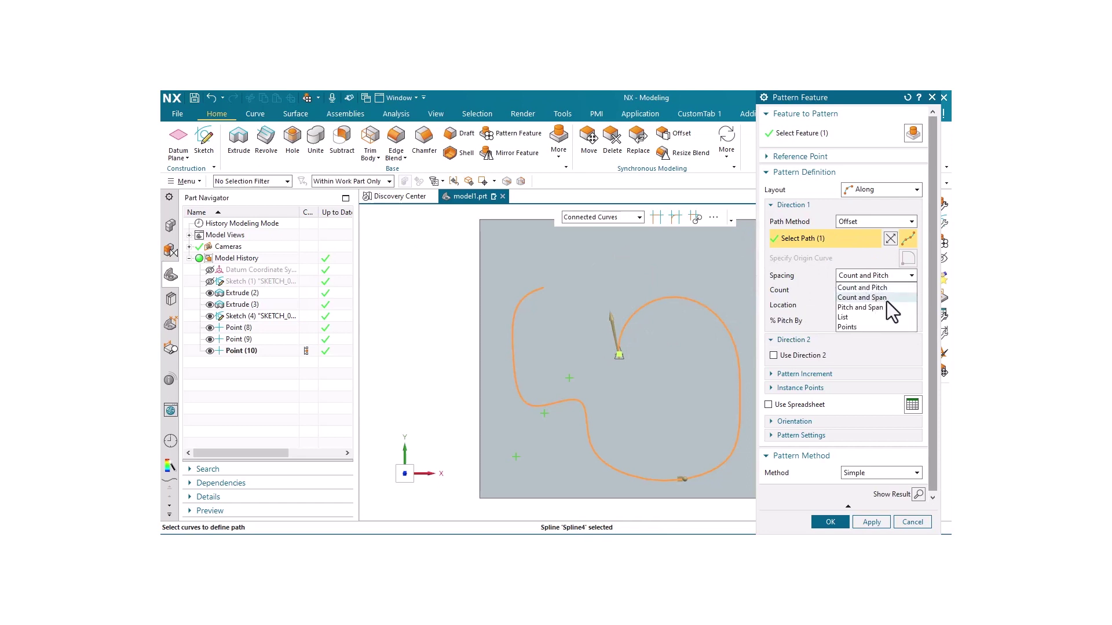
{"action": "left_click", "coordinate": [869, 297]}
{"action": "left_click", "coordinate": [851, 320]}
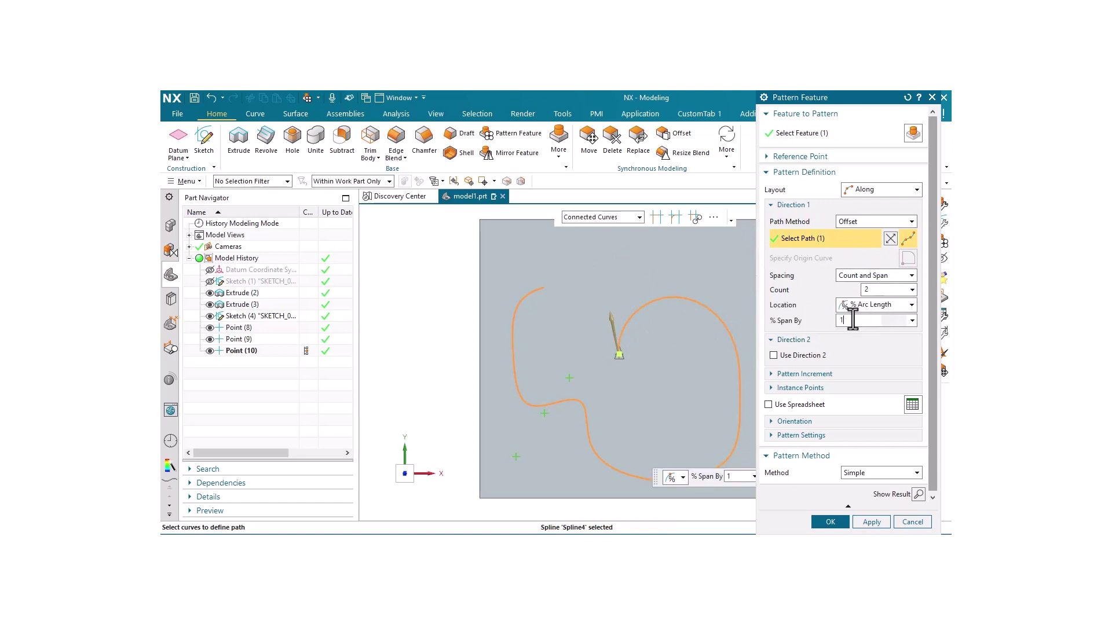
{"action": "type", "text": "100"}
{"action": "key", "text": "Return"}
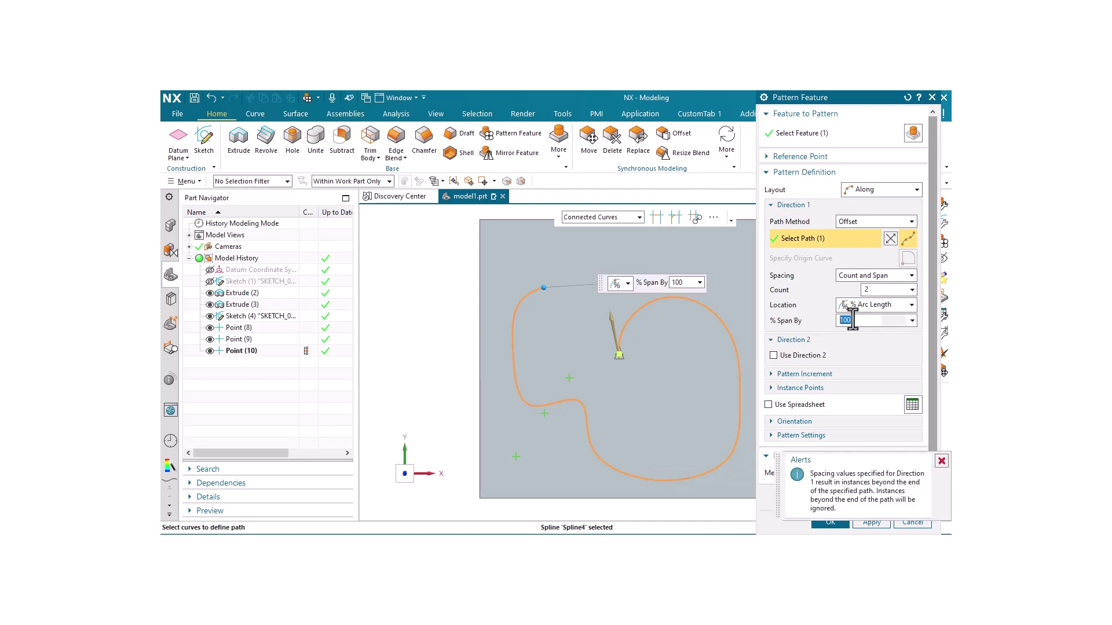
Set the count along the path to 12, dismiss the alert, and show the pattern result
{"action": "left_click", "coordinate": [879, 290]}
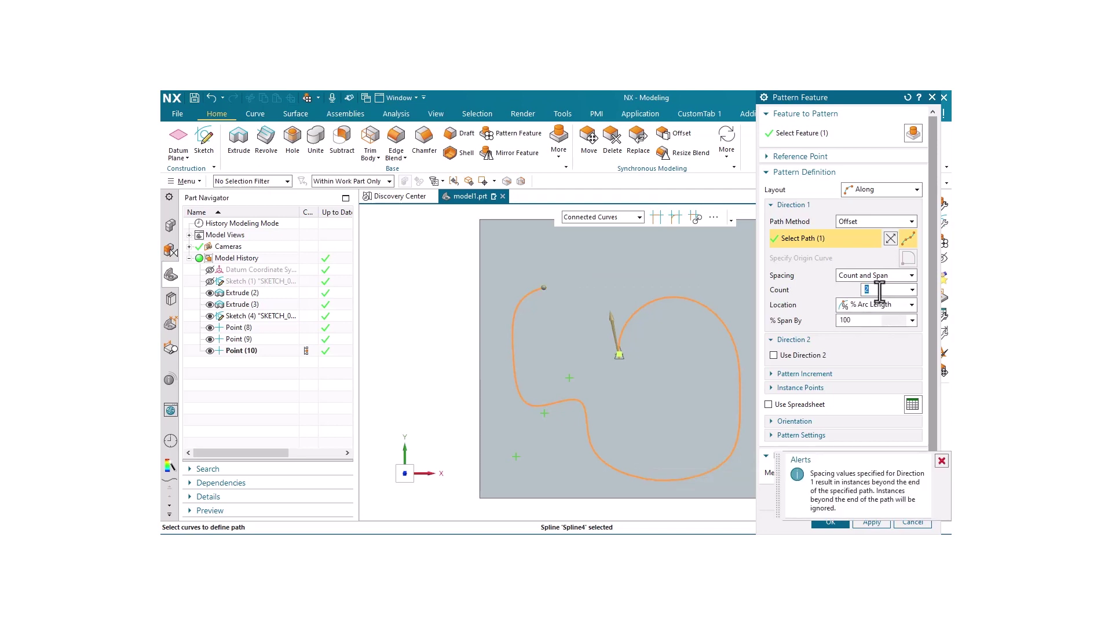
{"action": "type", "text": "12"}
{"action": "key", "text": "Return"}
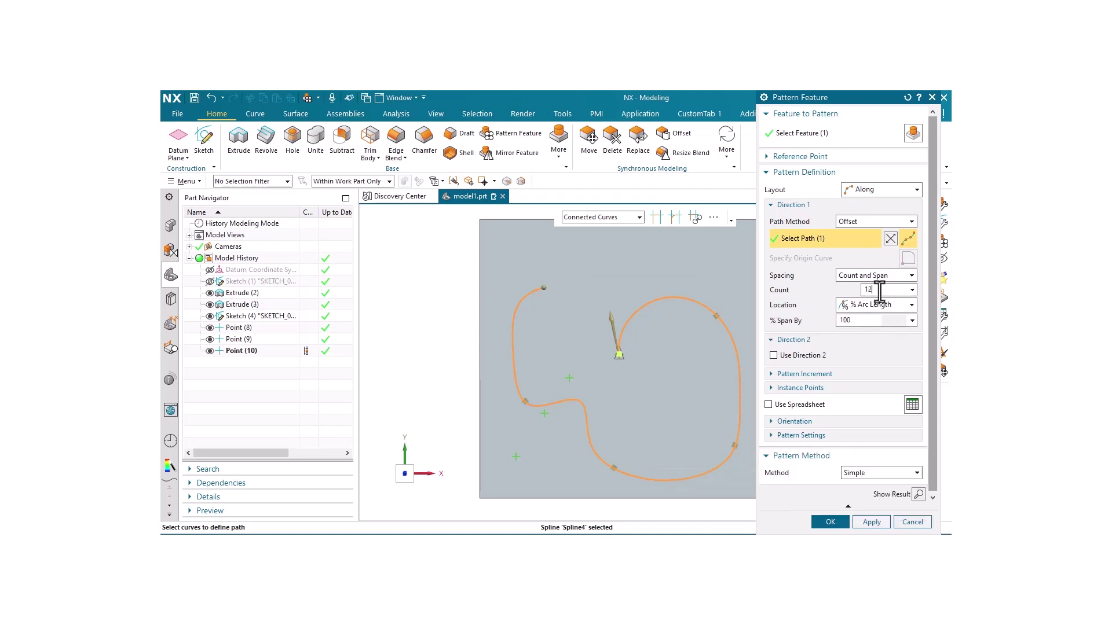
{"action": "left_click", "coordinate": [938, 461]}
{"action": "left_click", "coordinate": [917, 495]}
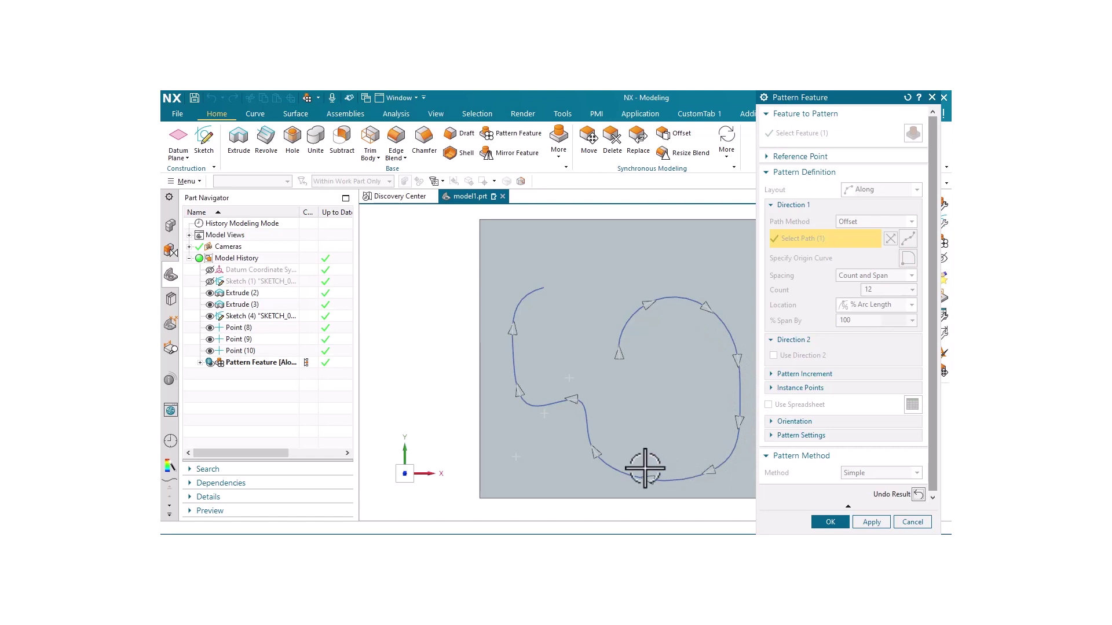
Leave the result preview and switch the path spacing to List with values of 25, 100 and 50 mm
{"action": "left_click", "coordinate": [918, 494]}
{"action": "left_click", "coordinate": [884, 276]}
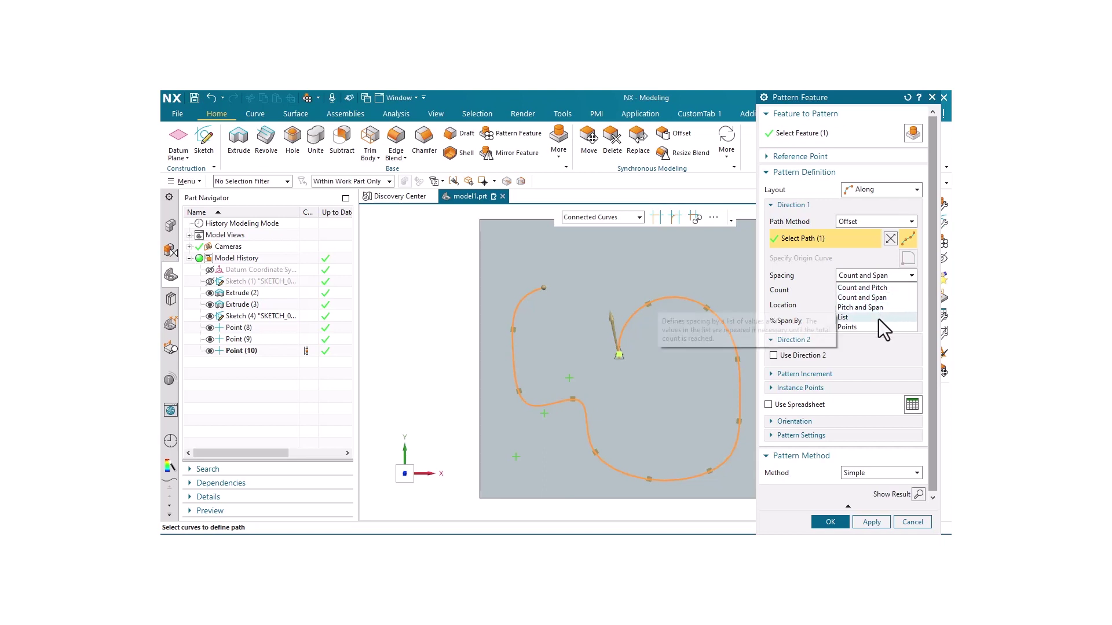
{"action": "left_click", "coordinate": [863, 317]}
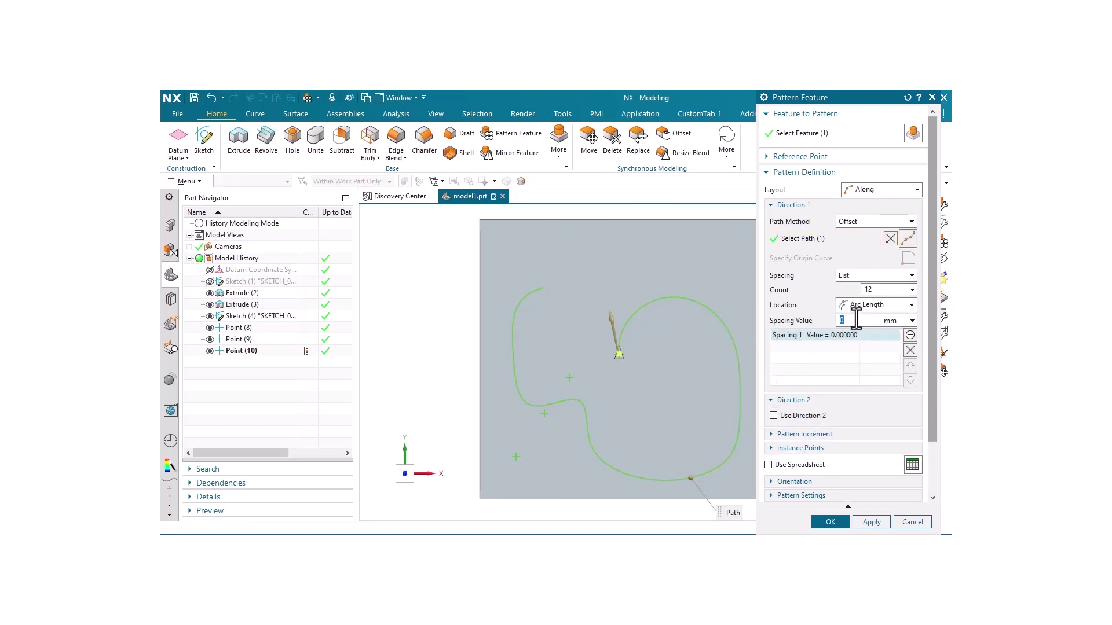
{"action": "key", "text": "Return"}
{"action": "left_click", "coordinate": [908, 336]}
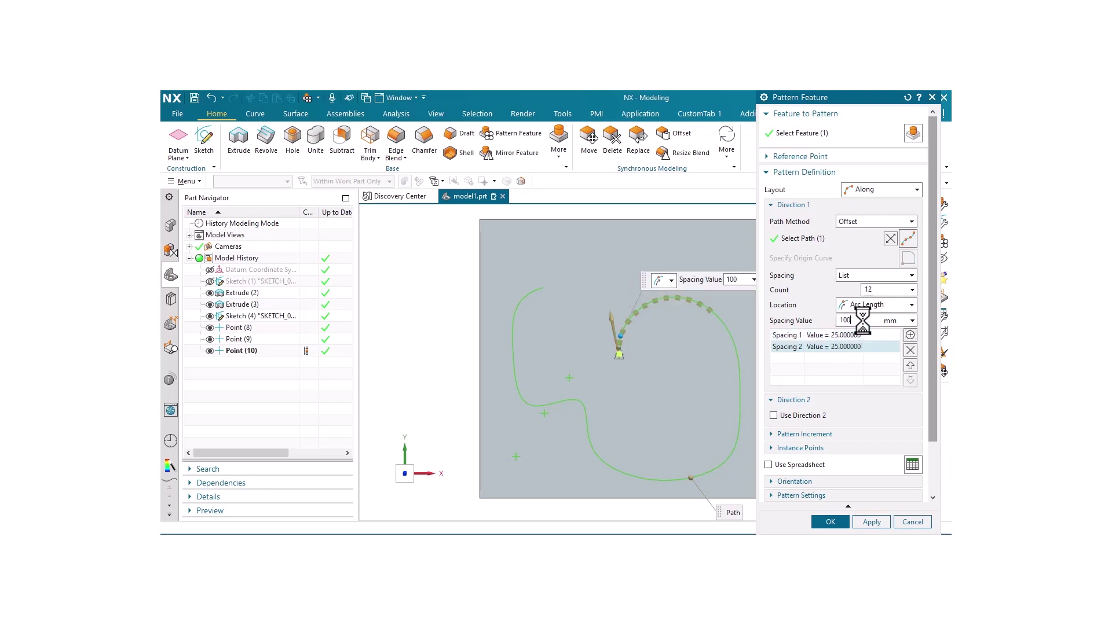
{"action": "key", "text": "Return"}
{"action": "left_click", "coordinate": [910, 335]}
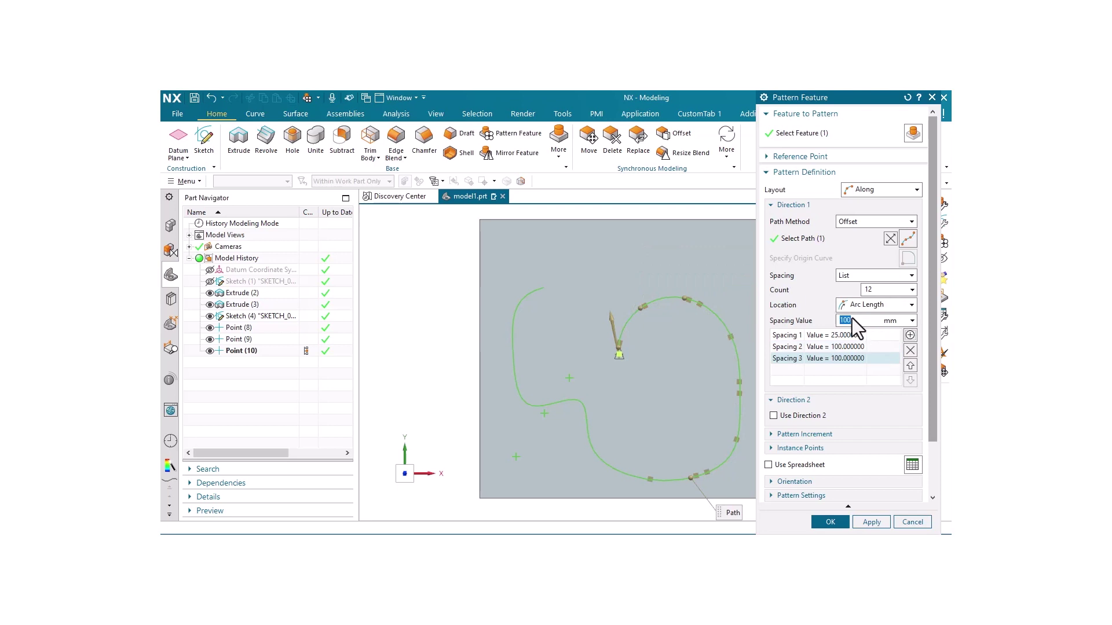
Set the count of the list-spaced pattern to 16 and show the result along the path
{"action": "left_click", "coordinate": [893, 290]}
{"action": "scroll", "coordinate": [911, 478], "scroll_direction": "down", "scroll_amount": 2}
{"action": "left_click", "coordinate": [919, 494]}
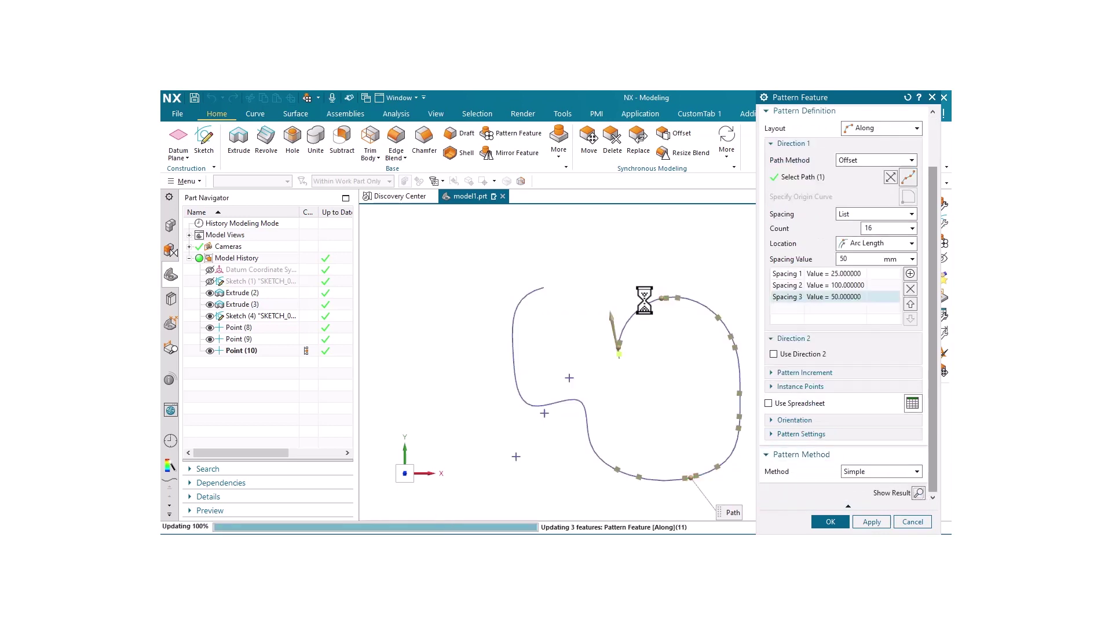
{"action": "scroll", "coordinate": [624, 346], "scroll_direction": "up", "scroll_amount": 2}
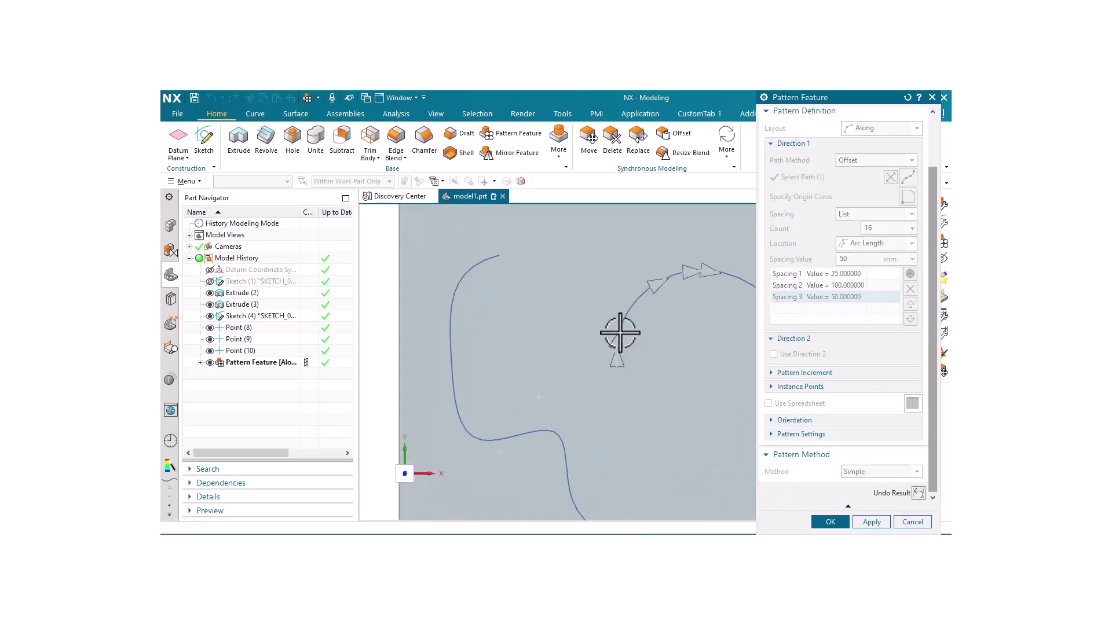
{"action": "middle_click_drag", "start_coordinate": [694, 308], "coordinate": [617, 309], "text": "shift"}
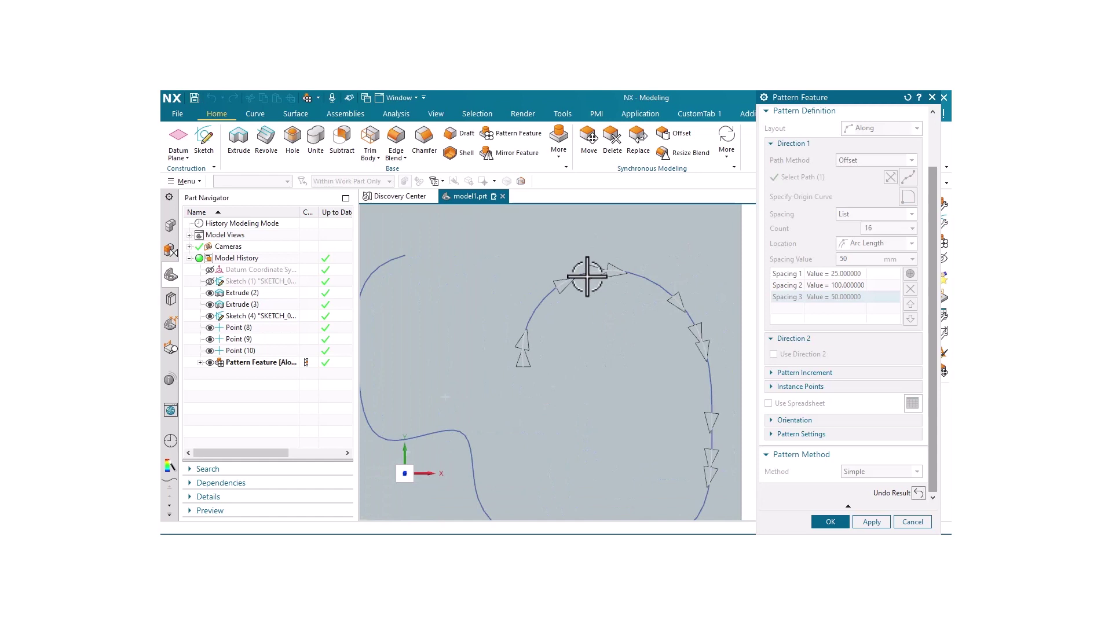
{"action": "scroll", "coordinate": [638, 278], "scroll_direction": "down", "scroll_amount": 2}
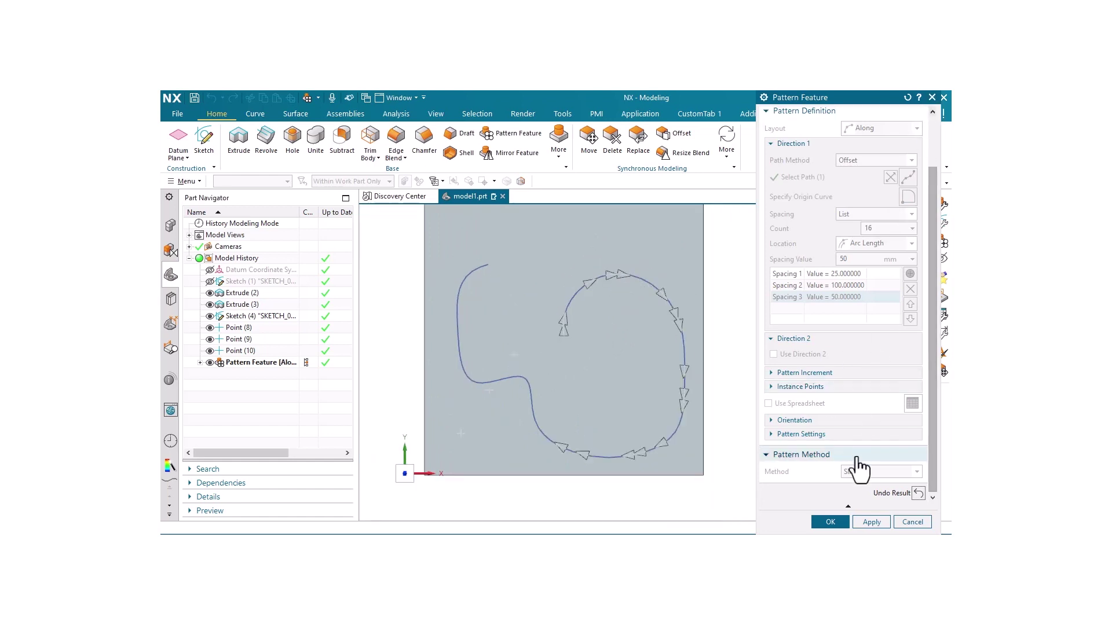
Accept the Along pattern to create the feature on the plate
{"action": "left_click", "coordinate": [840, 523]}
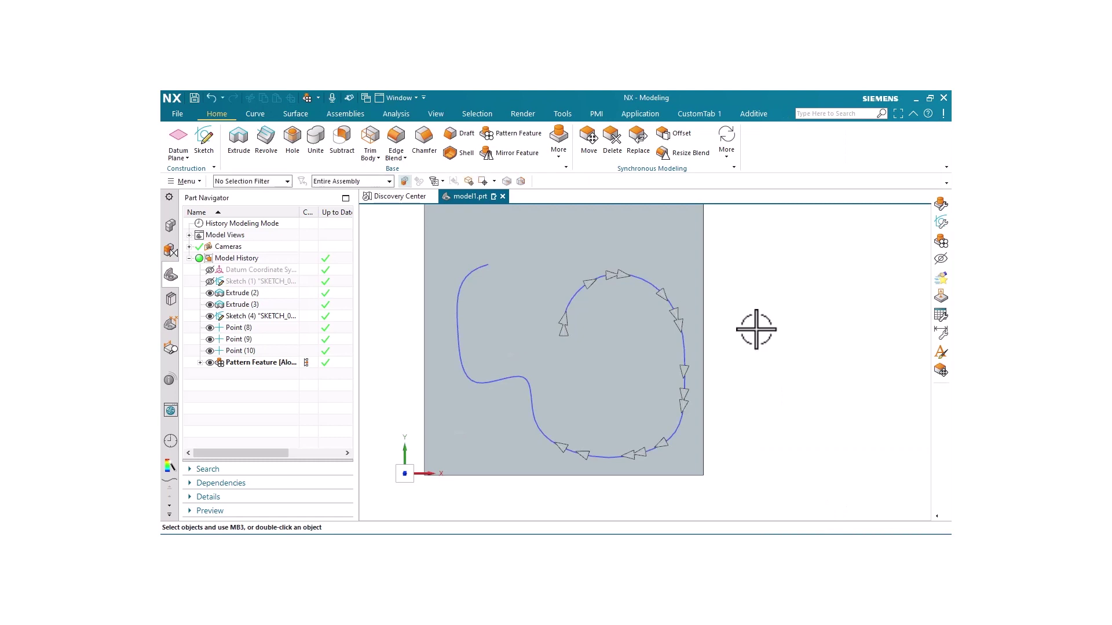
{"action": "middle_click_drag", "start_coordinate": [762, 265], "coordinate": [863, 342], "text": "shift"}
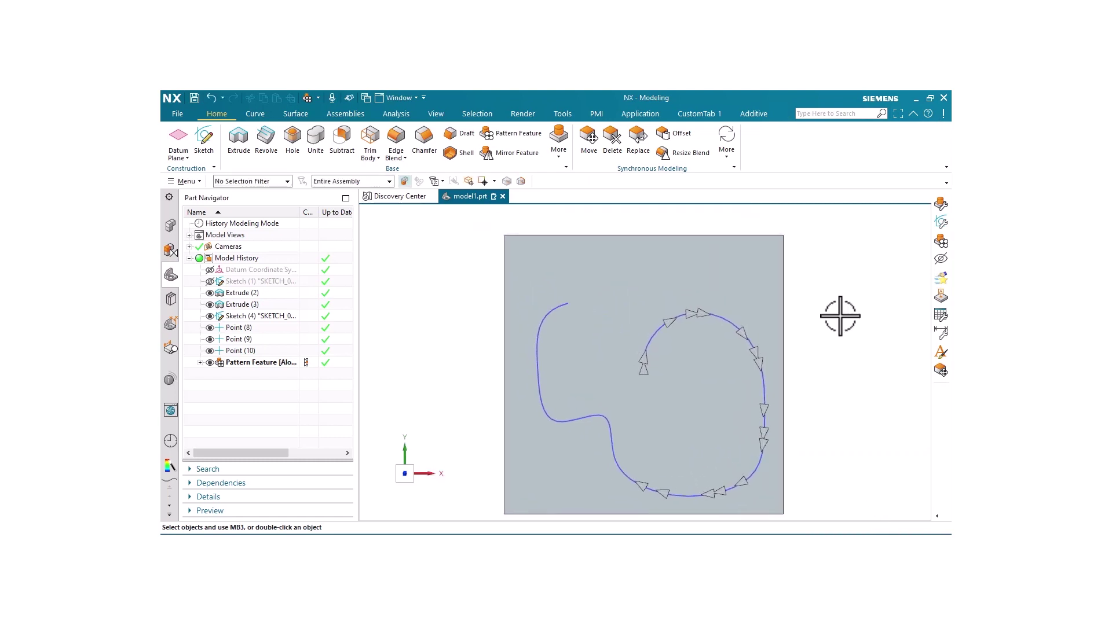
{"action": "middle_click_drag", "start_coordinate": [837, 315], "coordinate": [827, 285], "text": "shift"}
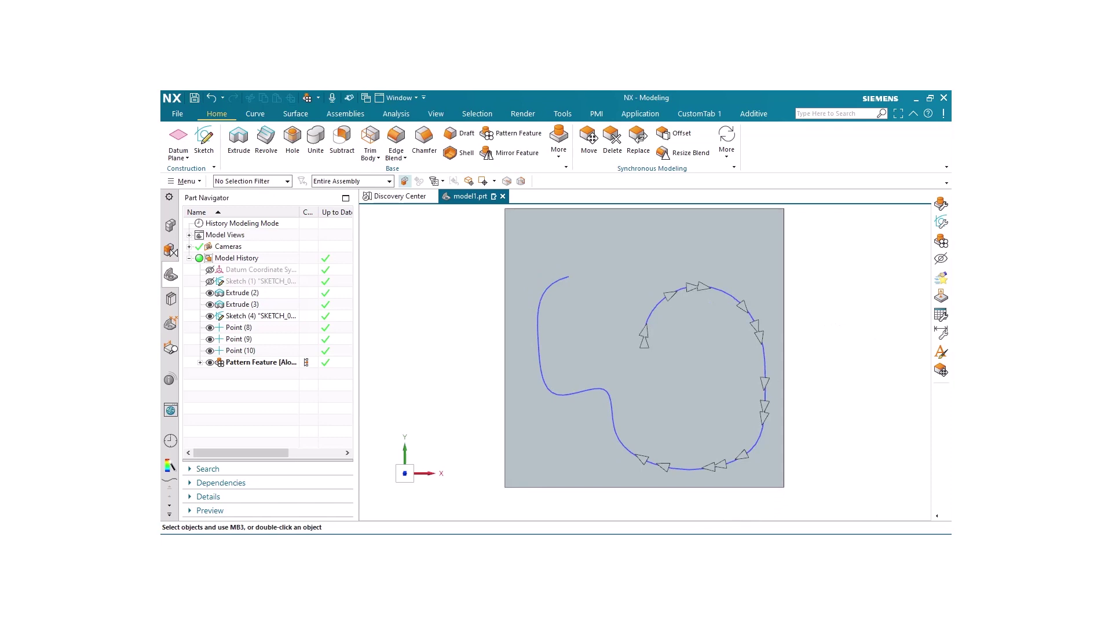